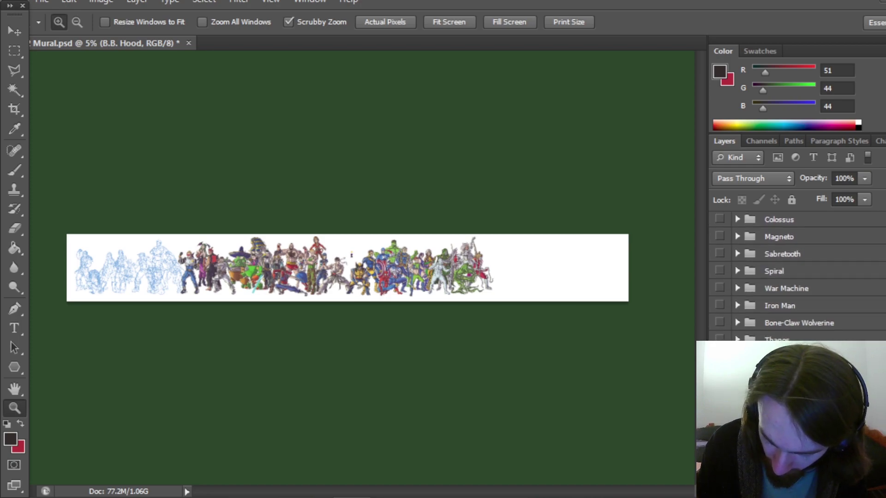
- Hide the uncoloured sketch groups listed below B.B. Hood, such as Mega Man, Roll and Chun Li, except Akuma and Morrigan
{"action": "scroll", "coordinate": [797, 276], "scroll_direction": "down", "scroll_amount": 5}
{"action": "scroll", "coordinate": [797, 276], "scroll_direction": "down", "scroll_amount": 2}
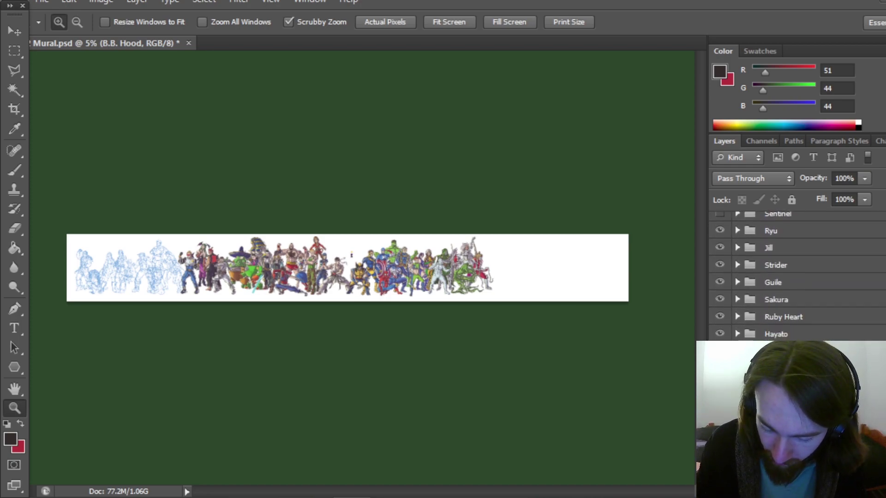
{"action": "scroll", "coordinate": [797, 276], "scroll_direction": "up", "scroll_amount": 2}
{"action": "scroll", "coordinate": [797, 276], "scroll_direction": "down", "scroll_amount": 3}
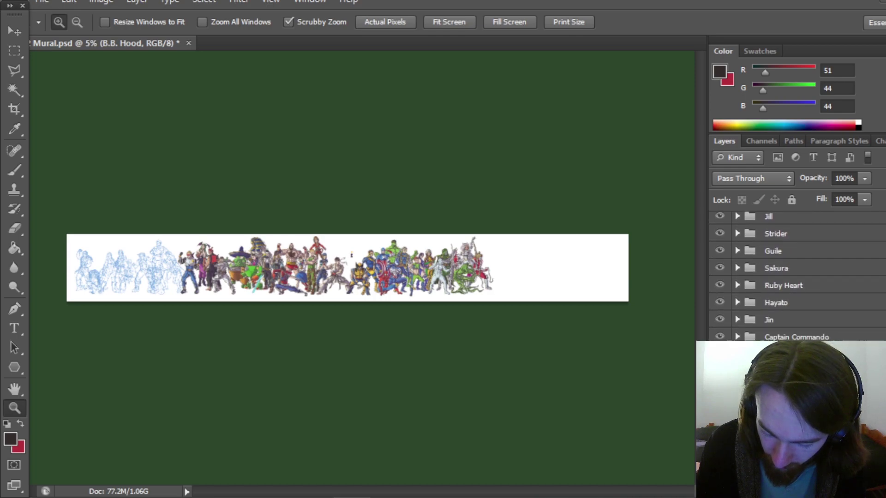
{"action": "left_click_drag", "start_coordinate": [719, 320], "coordinate": [720, 348]}
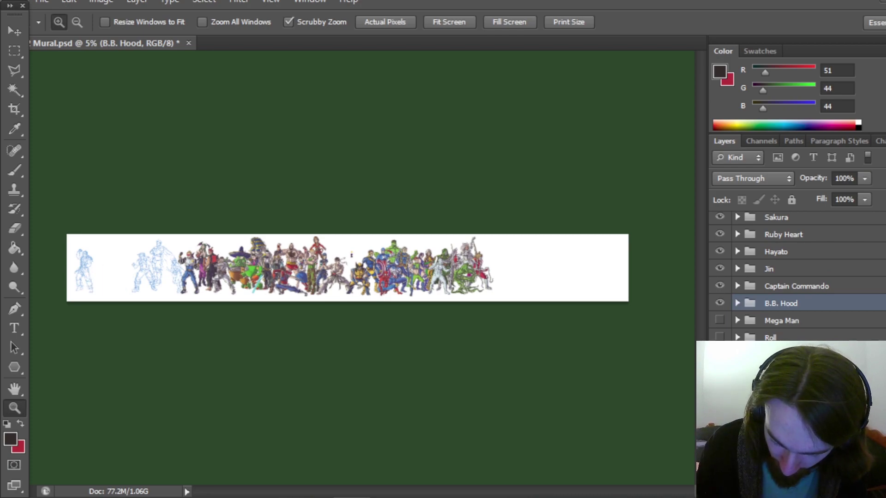
{"action": "scroll", "coordinate": [793, 277], "scroll_direction": "down", "scroll_amount": 5}
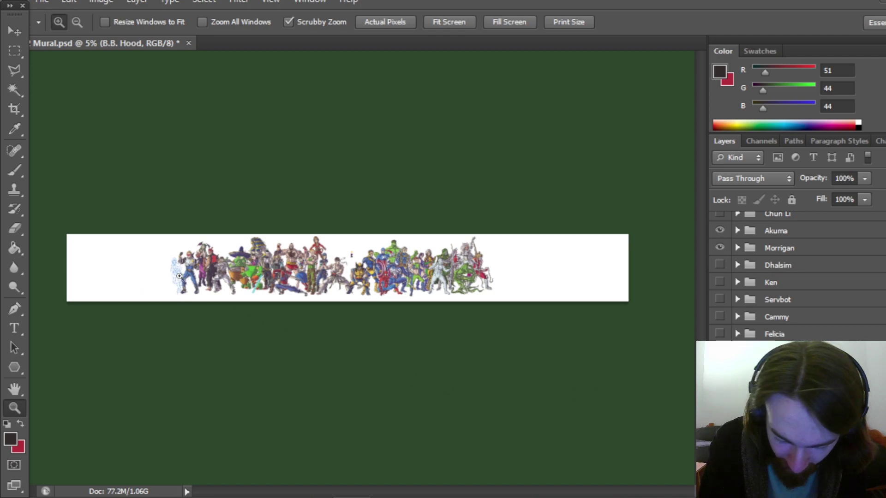
{"action": "scroll", "coordinate": [794, 277], "scroll_direction": "down", "scroll_amount": 3}
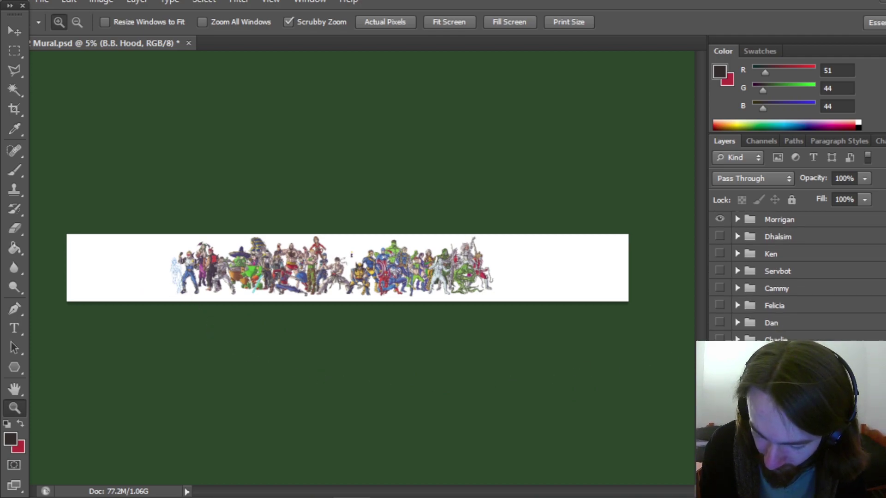
- Examine the B.B. Hood sketch beside Captain Commando up close at 50% zoom
{"action": "scroll", "coordinate": [794, 276], "scroll_direction": "up", "scroll_amount": 10}
{"action": "scroll", "coordinate": [793, 277], "scroll_direction": "up", "scroll_amount": 2}
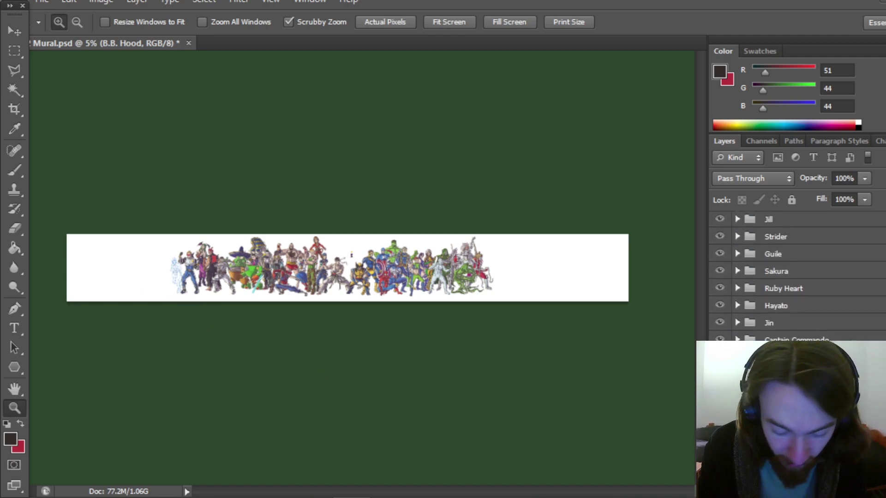
{"action": "left_click", "coordinate": [195, 297]}
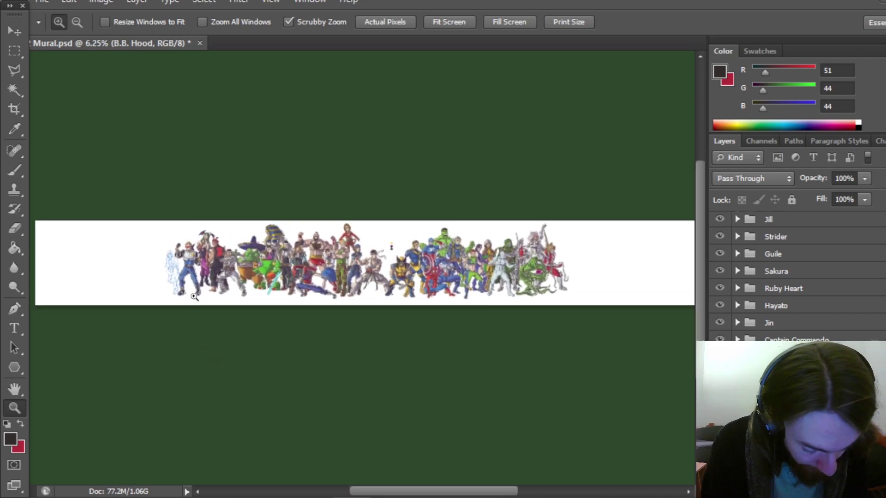
{"action": "left_click", "coordinate": [200, 306]}
{"action": "left_click", "coordinate": [196, 299]}
{"action": "left_click", "coordinate": [203, 297]}
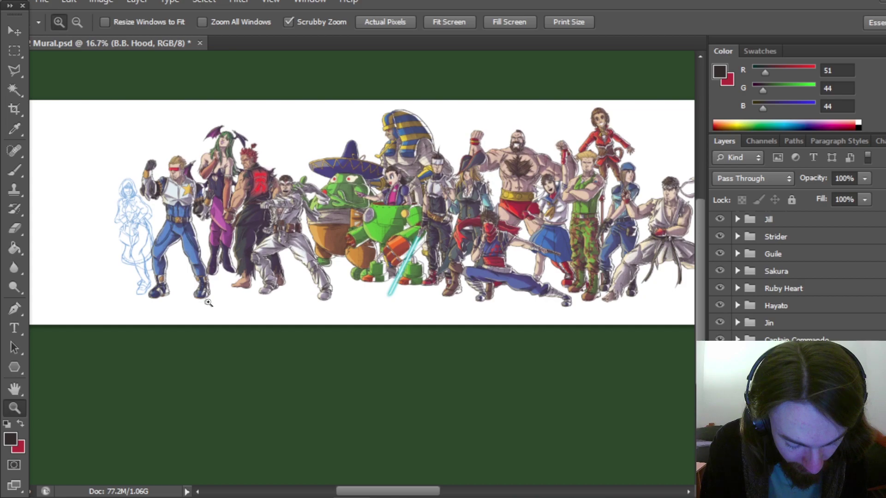
{"action": "left_click", "coordinate": [208, 304]}
{"action": "left_click_drag", "start_coordinate": [429, 491], "coordinate": [386, 471]}
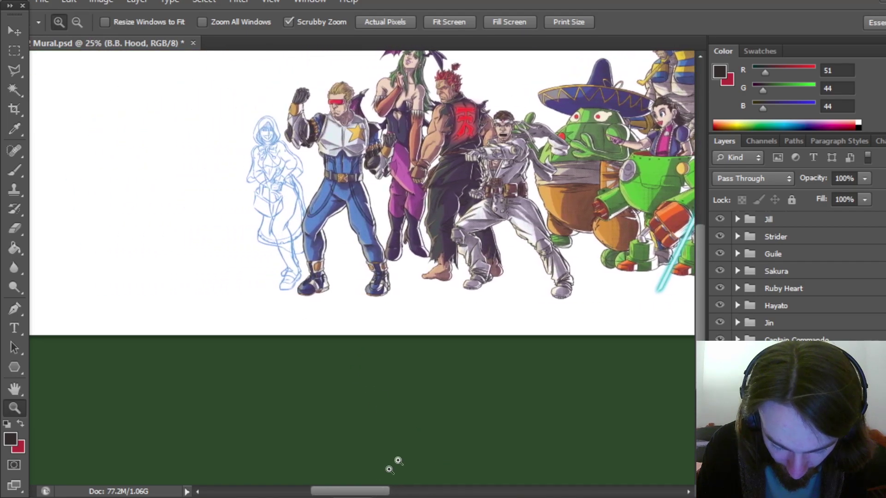
{"action": "scroll", "coordinate": [699, 261], "scroll_direction": "up", "scroll_amount": 4}
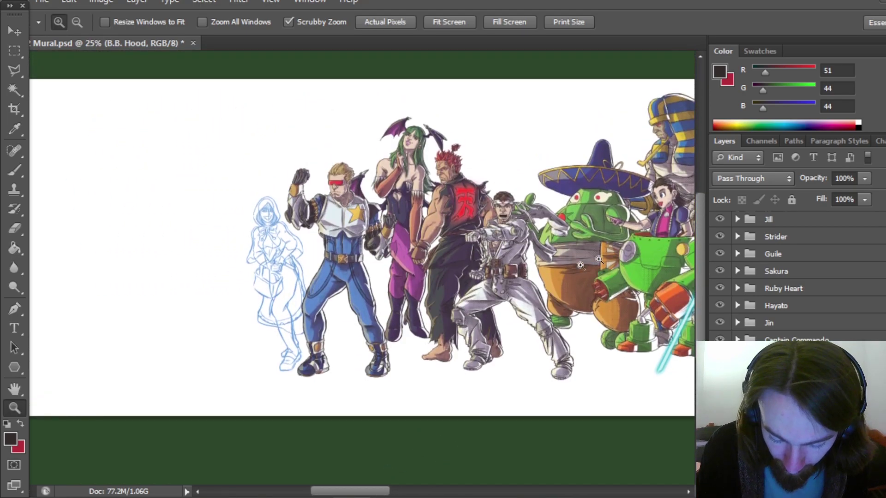
{"action": "left_click", "coordinate": [276, 322]}
{"action": "left_click", "coordinate": [302, 304]}
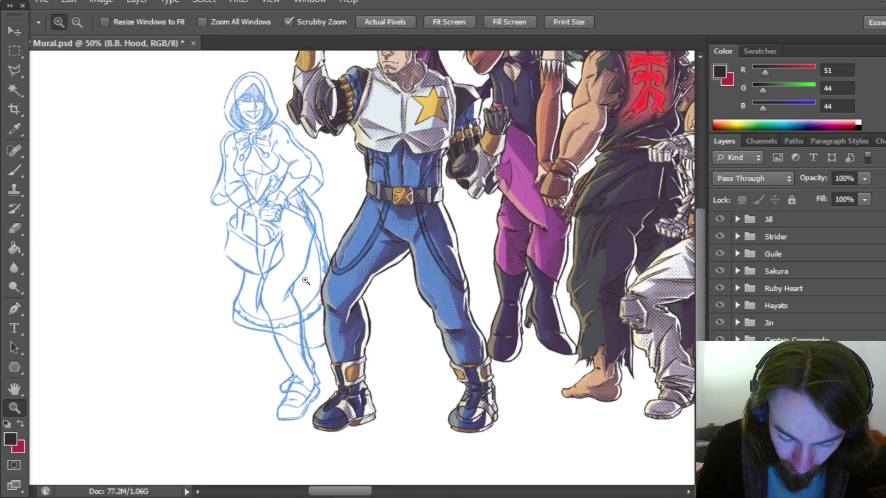
{"action": "scroll", "coordinate": [699, 291], "scroll_direction": "up", "scroll_amount": 2}
{"action": "scroll", "coordinate": [698, 291], "scroll_direction": "up", "scroll_amount": 1}
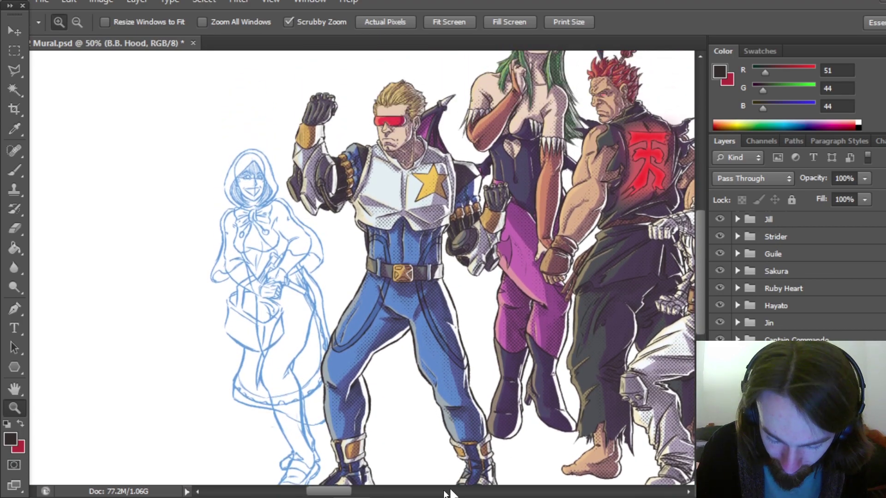
- Examine the finished coloured characters across the mural and compare them with the B.B. Hood sketch
{"action": "left_click_drag", "start_coordinate": [352, 493], "coordinate": [391, 493]}
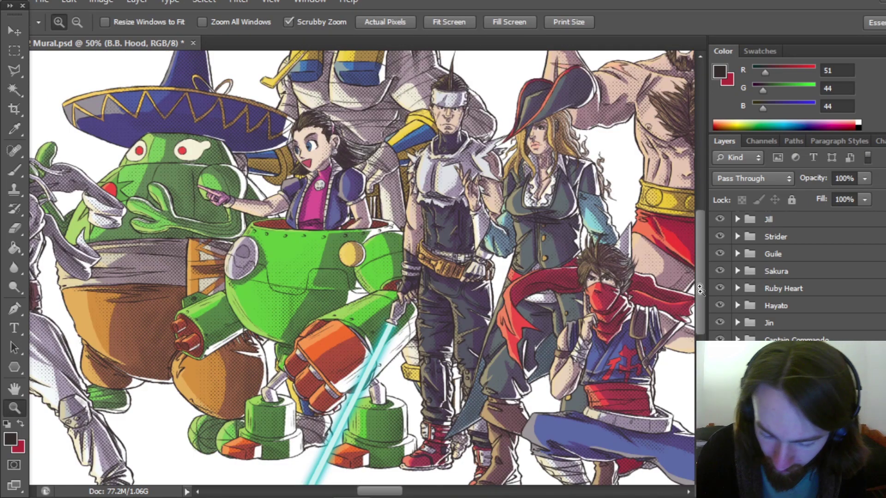
{"action": "scroll", "coordinate": [700, 303], "scroll_direction": "up", "scroll_amount": 3}
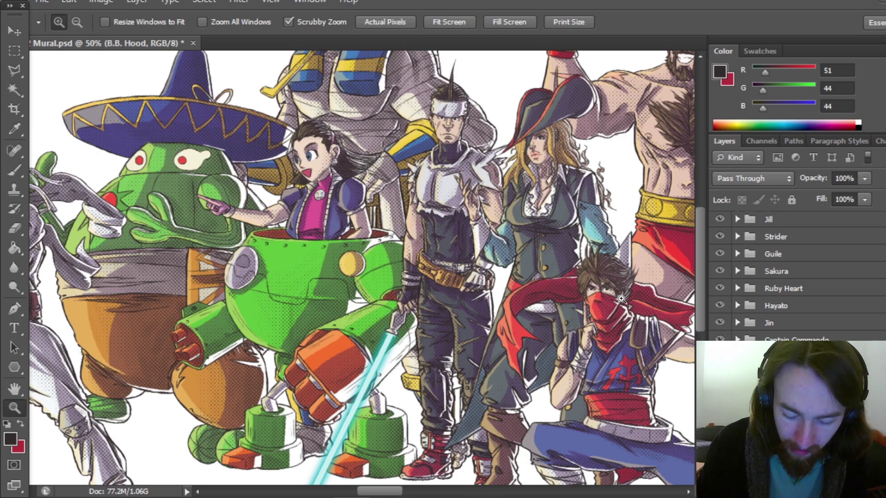
{"action": "mouse_move", "coordinate": [396, 492]}
{"action": "left_mouse_down"}
{"action": "mouse_move", "coordinate": [334, 495]}
{"action": "mouse_move", "coordinate": [342, 492]}
{"action": "left_mouse_up"}
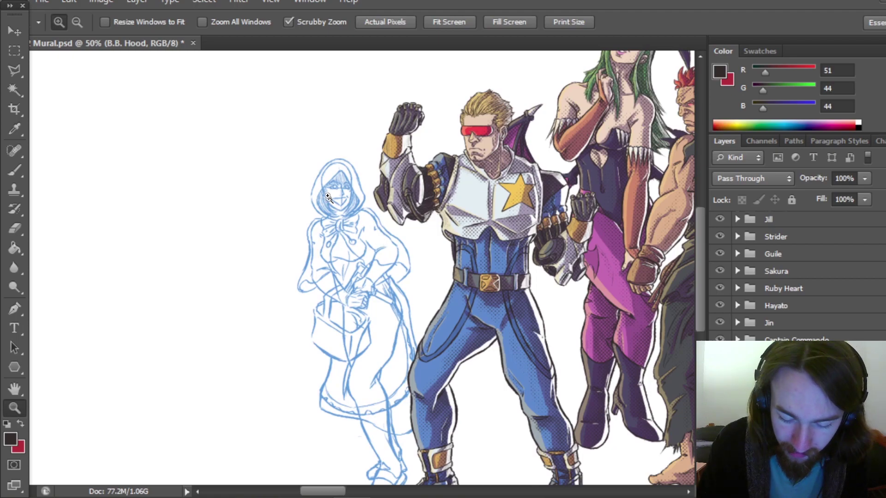
{"action": "scroll", "coordinate": [702, 297], "scroll_direction": "up", "scroll_amount": 1}
{"action": "mouse_move", "coordinate": [332, 494]}
{"action": "left_mouse_down"}
{"action": "mouse_move", "coordinate": [357, 493]}
{"action": "mouse_move", "coordinate": [334, 493]}
{"action": "left_mouse_up"}
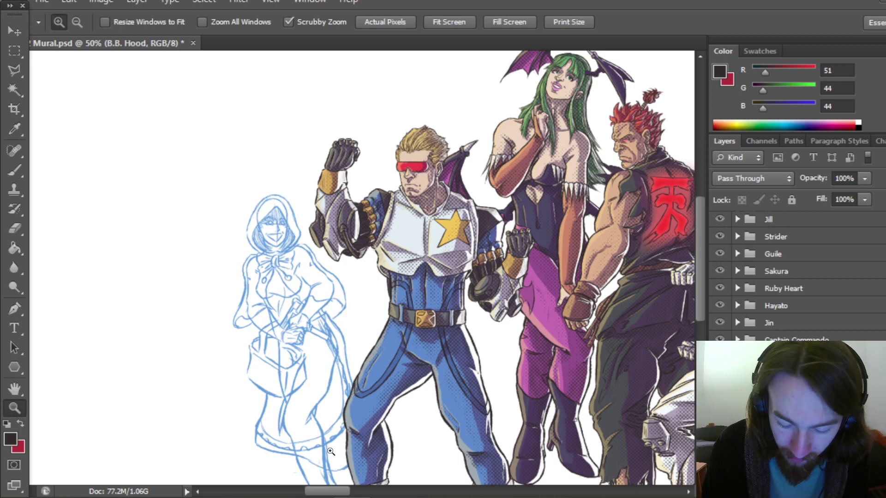
{"action": "left_click_drag", "start_coordinate": [340, 494], "coordinate": [399, 483]}
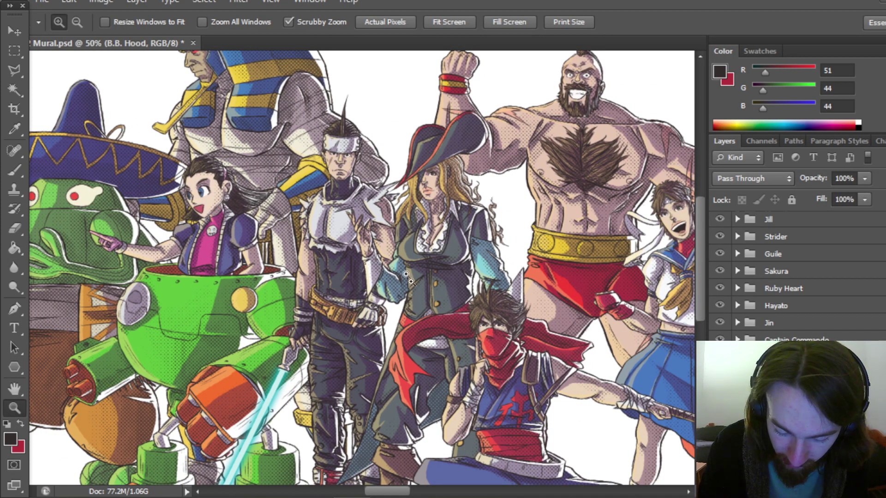
{"action": "left_click_drag", "start_coordinate": [399, 493], "coordinate": [432, 493]}
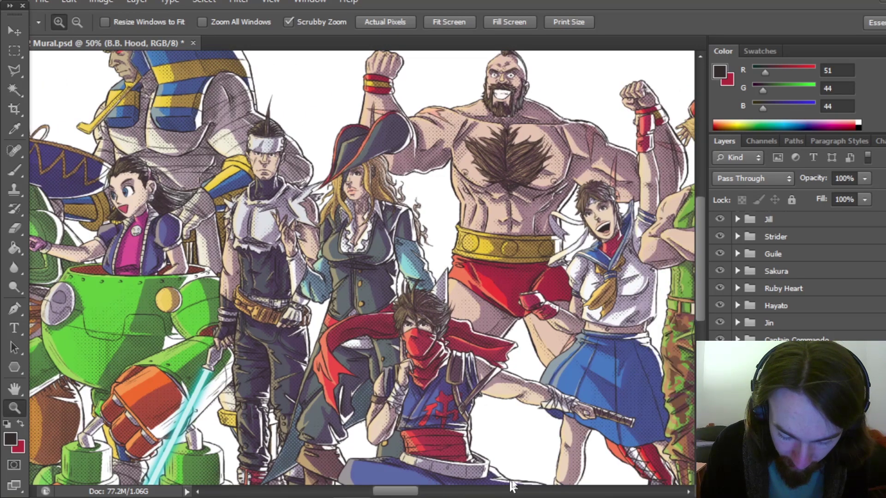
{"action": "left_click_drag", "start_coordinate": [531, 486], "coordinate": [474, 492]}
{"action": "left_click_drag", "start_coordinate": [697, 284], "coordinate": [696, 264]}
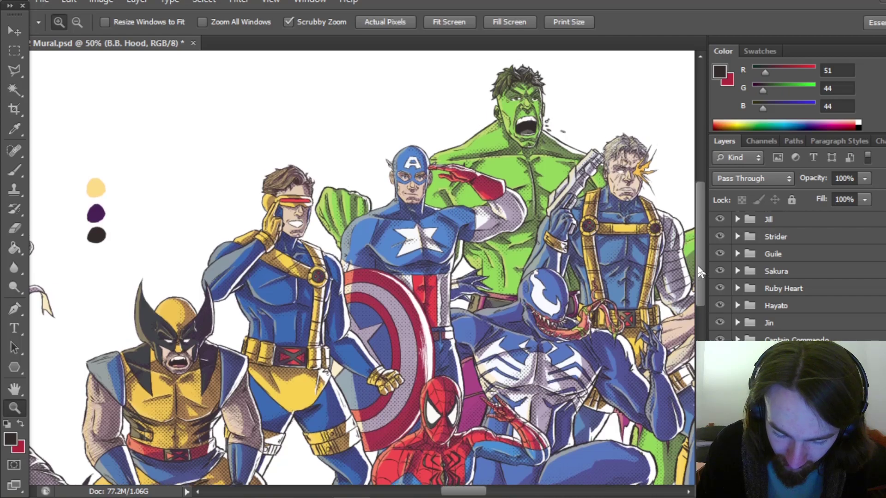
{"action": "right_click", "coordinate": [458, 489]}
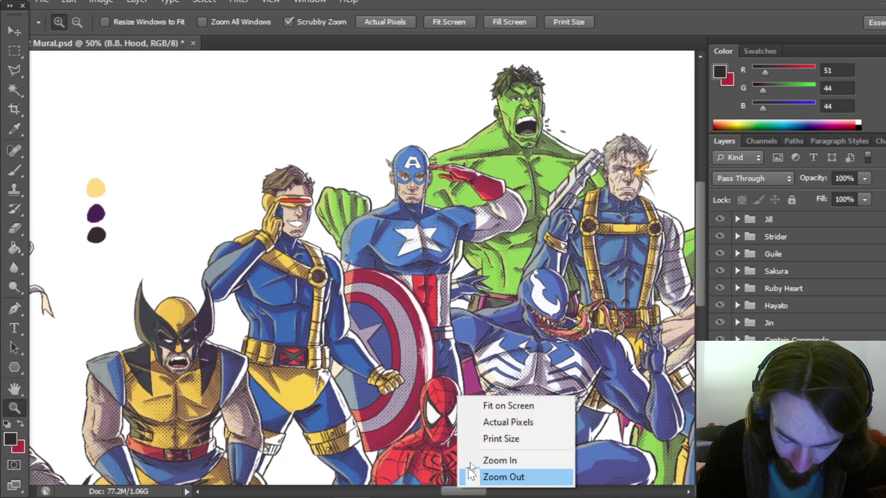
{"action": "left_click", "coordinate": [447, 493]}
{"action": "left_click_drag", "start_coordinate": [452, 493], "coordinate": [333, 490]}
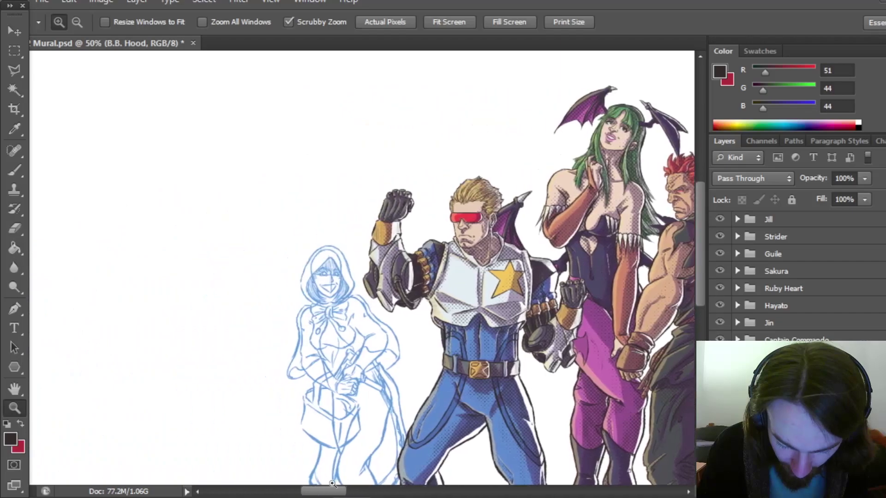
- Hide all the other character groups, from Wolverine through Captain Commando plus Akuma and Morrigan, to isolate the B.B. Hood sketch
{"action": "left_click_drag", "start_coordinate": [701, 268], "coordinate": [701, 294]}
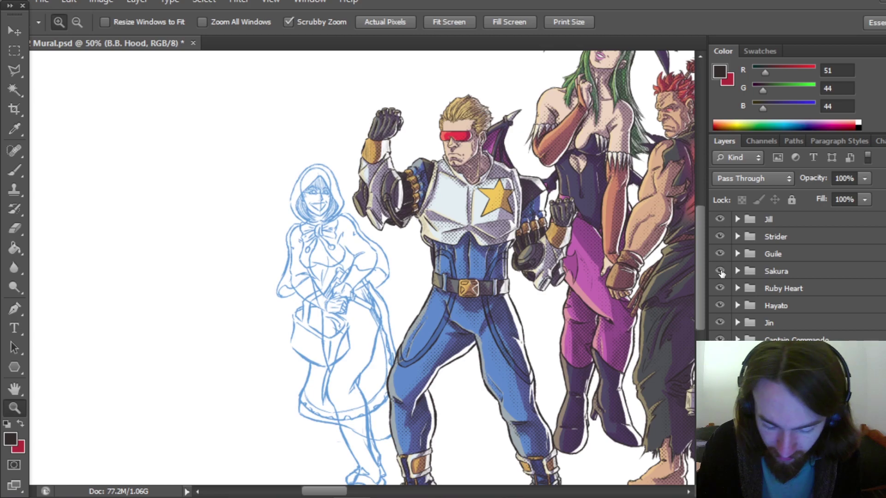
{"action": "left_click_drag", "start_coordinate": [701, 298], "coordinate": [700, 311]}
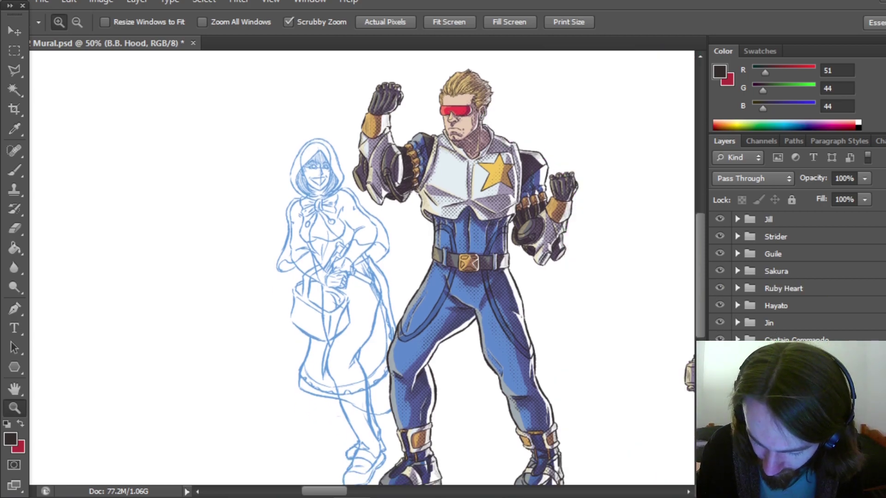
{"action": "scroll", "coordinate": [797, 277], "scroll_direction": "down", "scroll_amount": 5}
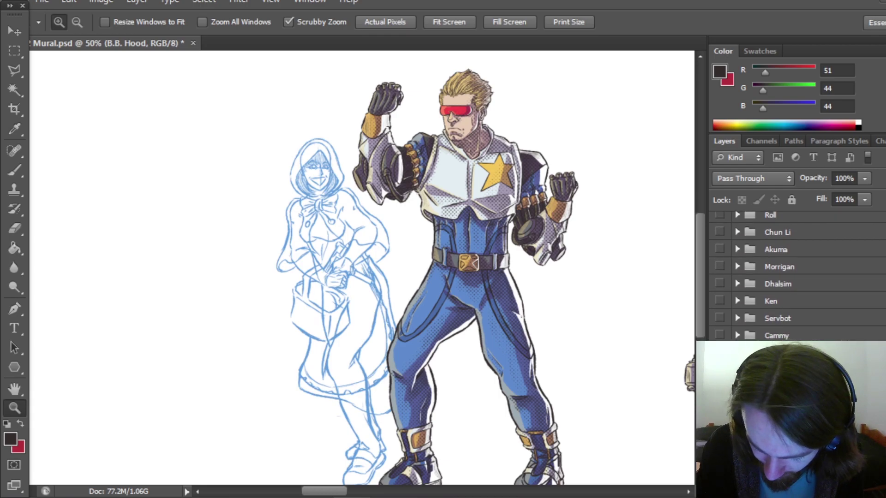
{"action": "scroll", "coordinate": [797, 276], "scroll_direction": "down", "scroll_amount": 3}
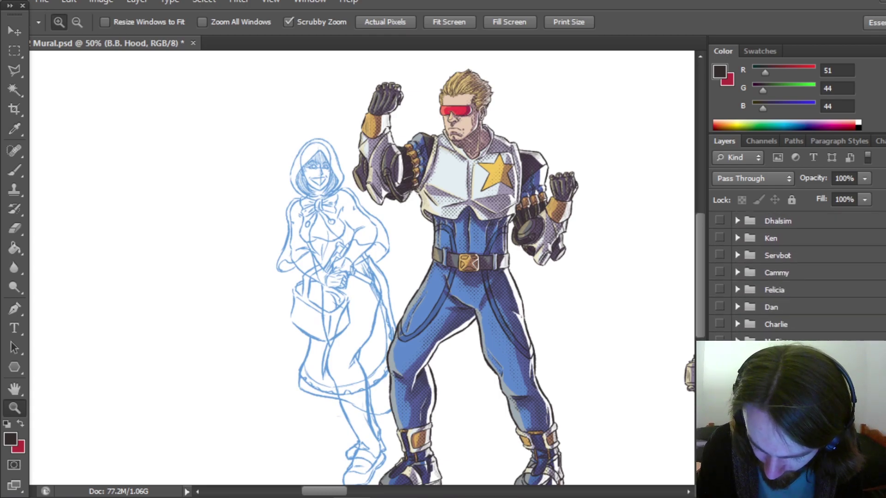
{"action": "scroll", "coordinate": [797, 277], "scroll_direction": "up", "scroll_amount": 15}
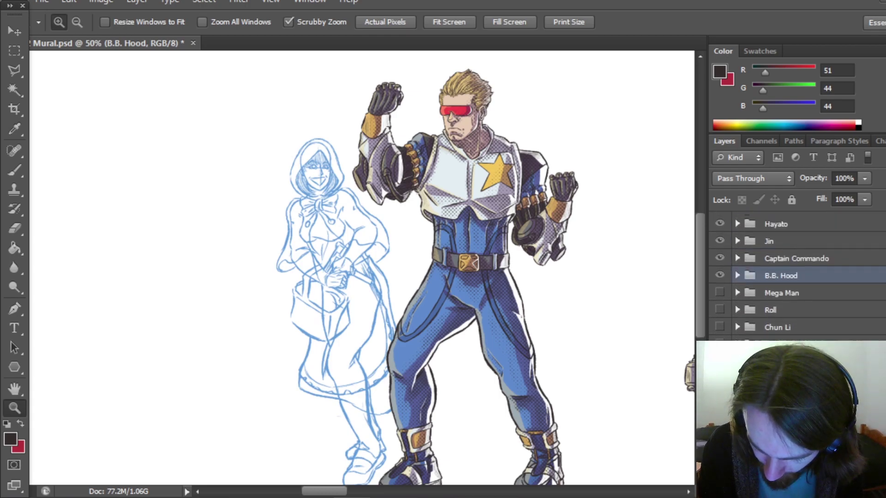
{"action": "scroll", "coordinate": [797, 277], "scroll_direction": "down", "scroll_amount": 2}
{"action": "left_click", "coordinate": [719, 326]}
{"action": "left_click", "coordinate": [719, 291]}
{"action": "left_click", "coordinate": [719, 239]}
{"action": "scroll", "coordinate": [798, 277], "scroll_direction": "up", "scroll_amount": 3}
{"action": "scroll", "coordinate": [797, 276], "scroll_direction": "up", "scroll_amount": 10}
{"action": "left_click_drag", "start_coordinate": [719, 340], "coordinate": [720, 221]}
{"action": "scroll", "coordinate": [797, 277], "scroll_direction": "up", "scroll_amount": 2}
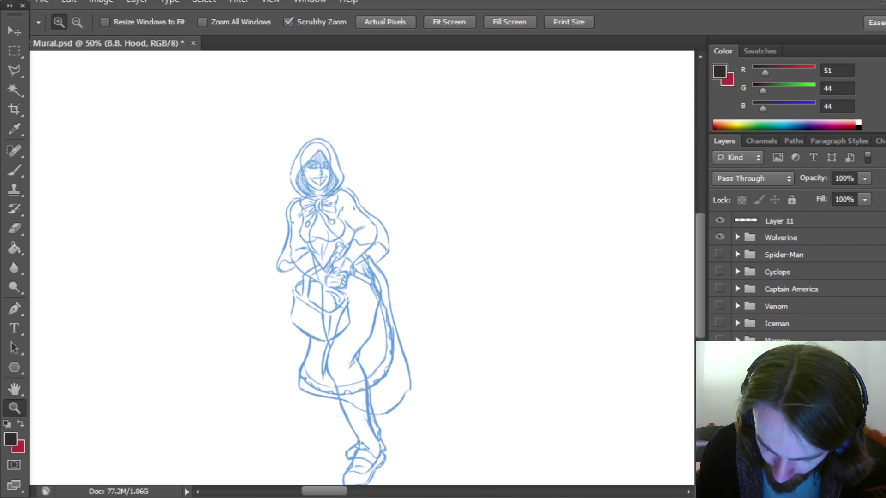
- Inspect the isolated B.B. Hood sketch from hood to shoes, up to 66.7% zoom
{"action": "left_click_drag", "start_coordinate": [701, 270], "coordinate": [699, 283]}
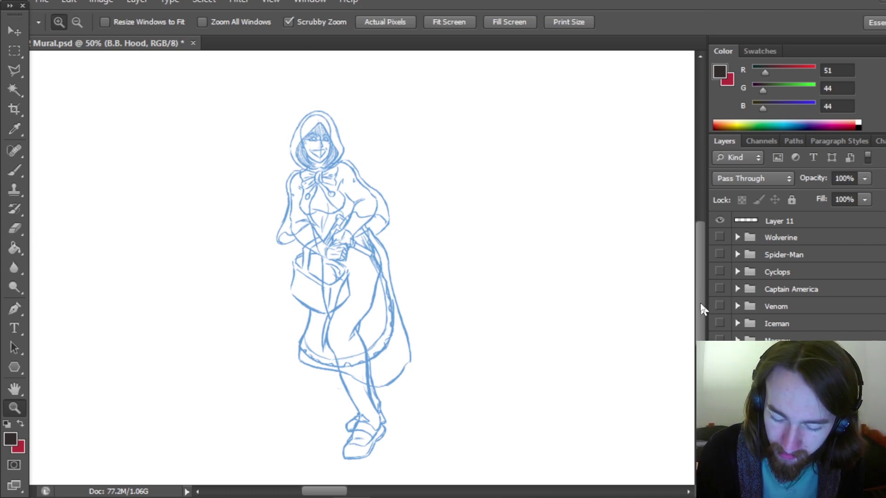
{"action": "scroll", "coordinate": [699, 303], "scroll_direction": "down", "scroll_amount": 2}
{"action": "scroll", "coordinate": [694, 300], "scroll_direction": "up", "scroll_amount": 1}
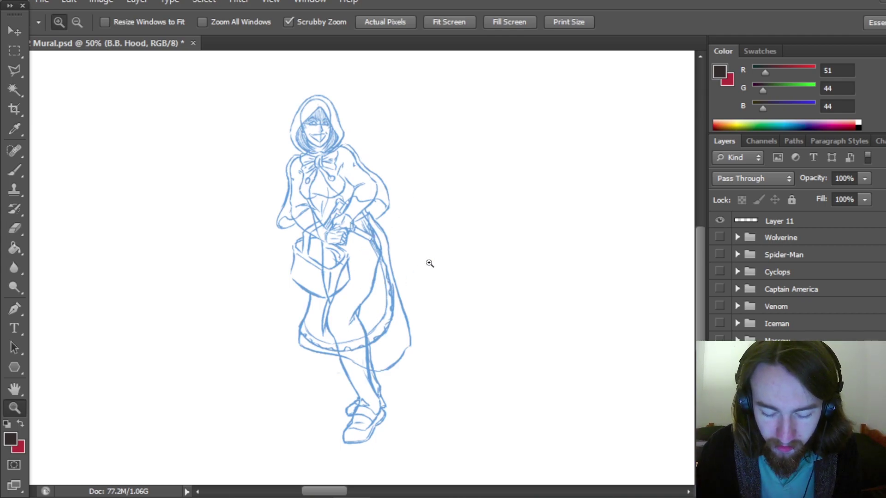
{"action": "scroll", "coordinate": [682, 288], "scroll_direction": "up", "scroll_amount": 1}
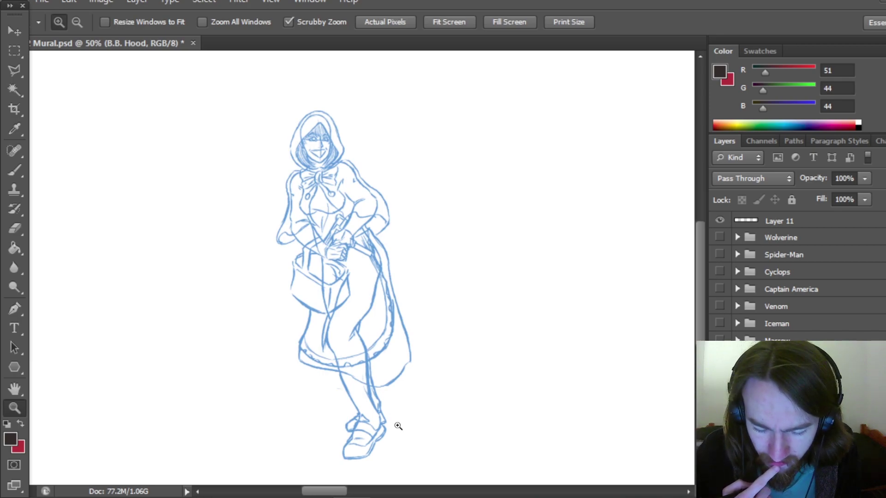
{"action": "left_click", "coordinate": [397, 345]}
{"action": "mouse_move", "coordinate": [698, 292]}
{"action": "left_mouse_down"}
{"action": "mouse_move", "coordinate": [699, 264]}
{"action": "mouse_move", "coordinate": [697, 276]}
{"action": "left_mouse_up"}
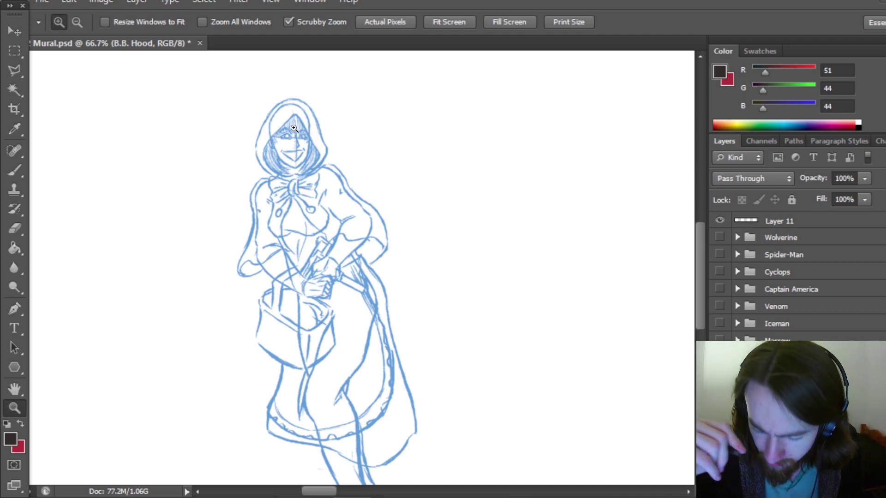
- Add a new layer named Detail above the Base layer inside the B.B. Hood group
{"action": "scroll", "coordinate": [784, 277], "scroll_direction": "down", "scroll_amount": 10}
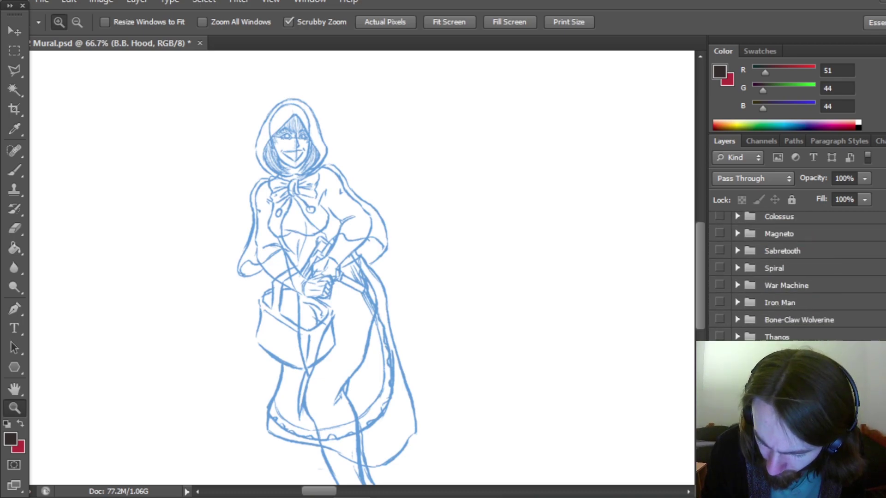
{"action": "left_click", "coordinate": [737, 317]}
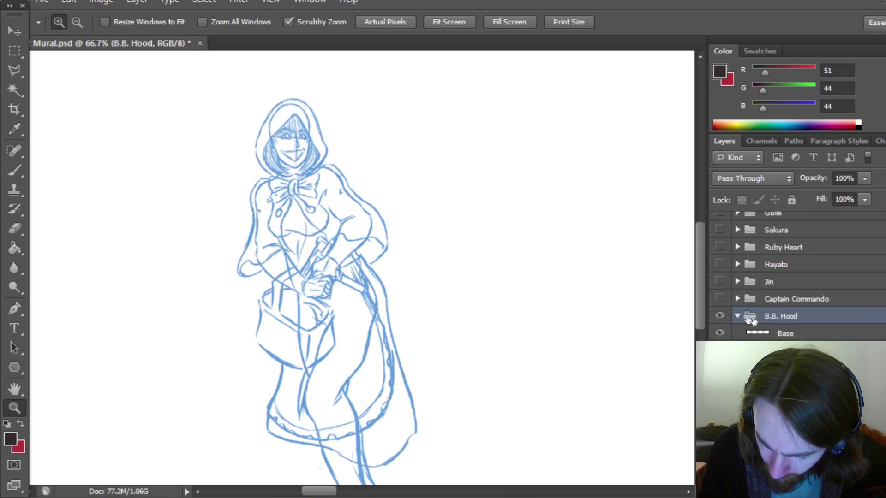
{"action": "left_click", "coordinate": [798, 334]}
{"action": "key", "text": "ctrl+shift+alt+n"}
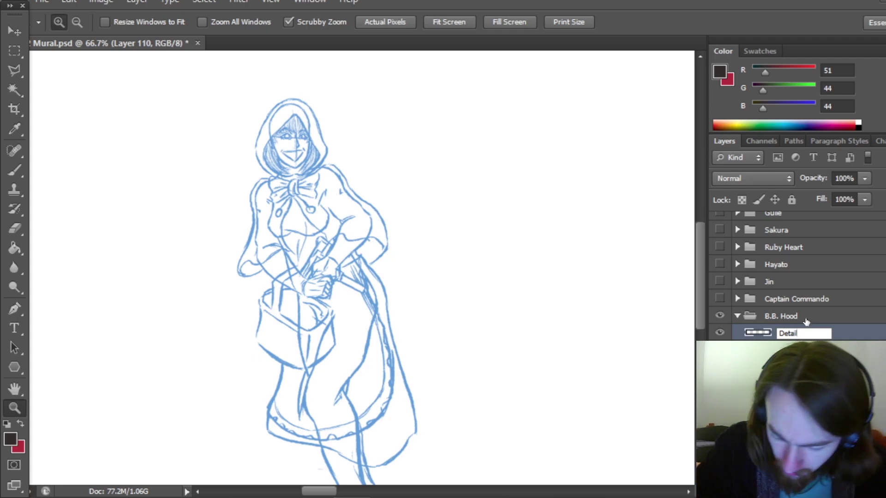
{"action": "type", "text": "Detail"}
{"action": "key", "text": "Return"}
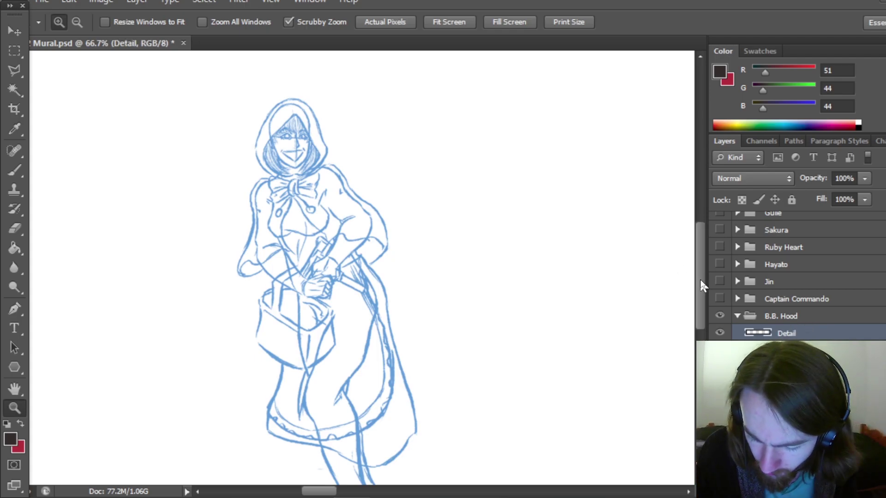
- Save the mural document with its new Detail layer
{"action": "scroll", "coordinate": [688, 258], "scroll_direction": "down", "scroll_amount": 1}
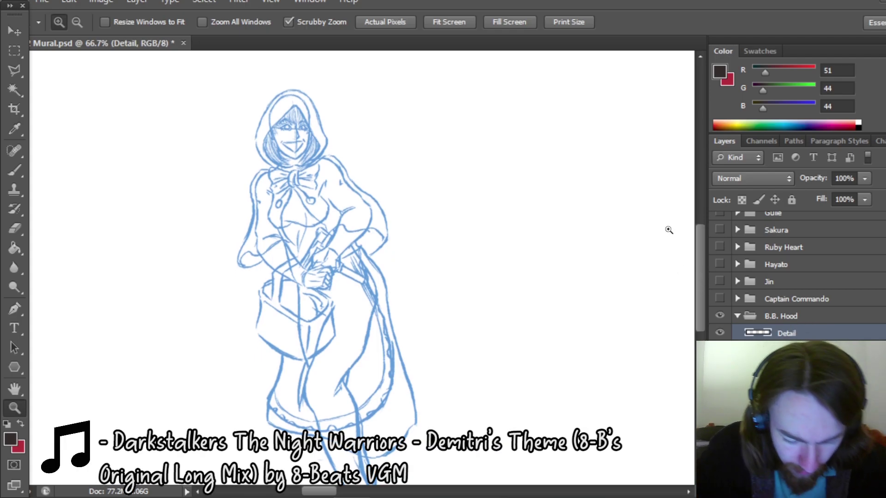
{"action": "key", "text": "ctrl+s"}
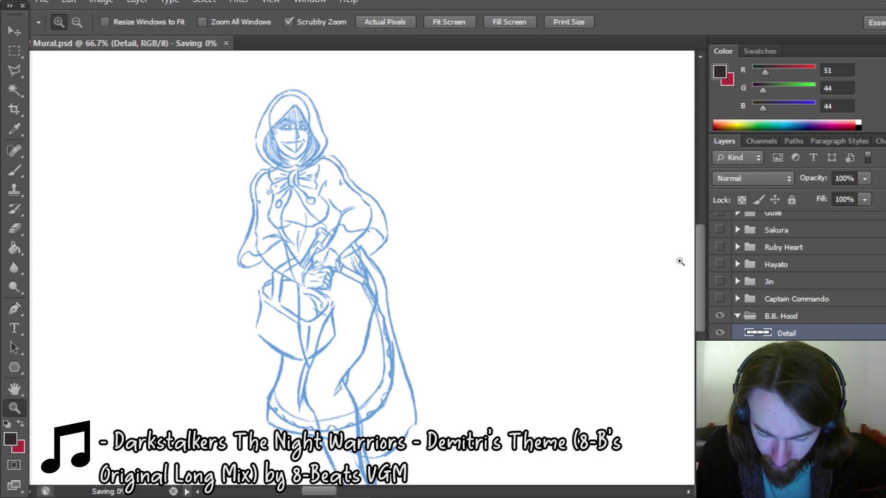
- Ink the hood's outer and inner edges plus the eyes, nose and mouth over the sketch at 100% zoom, using a 15 px brush
{"action": "scroll", "coordinate": [699, 269], "scroll_direction": "down", "scroll_amount": 4}
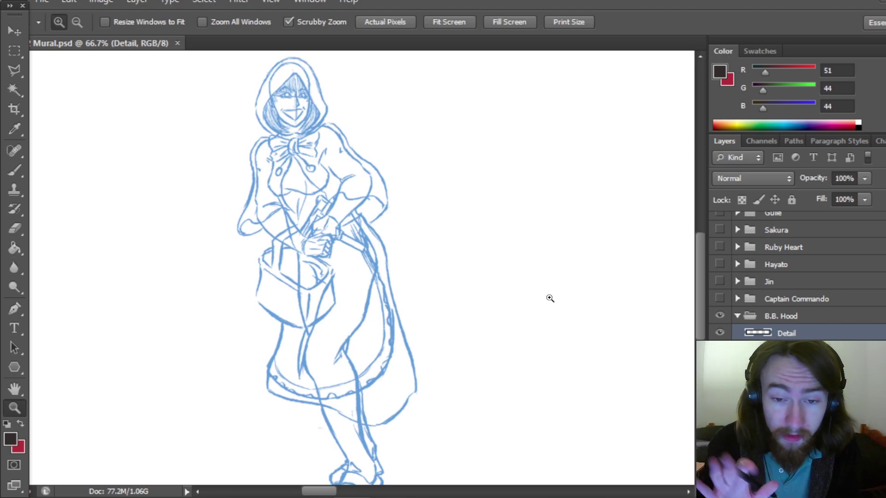
{"action": "left_click_drag", "start_coordinate": [701, 307], "coordinate": [701, 309]}
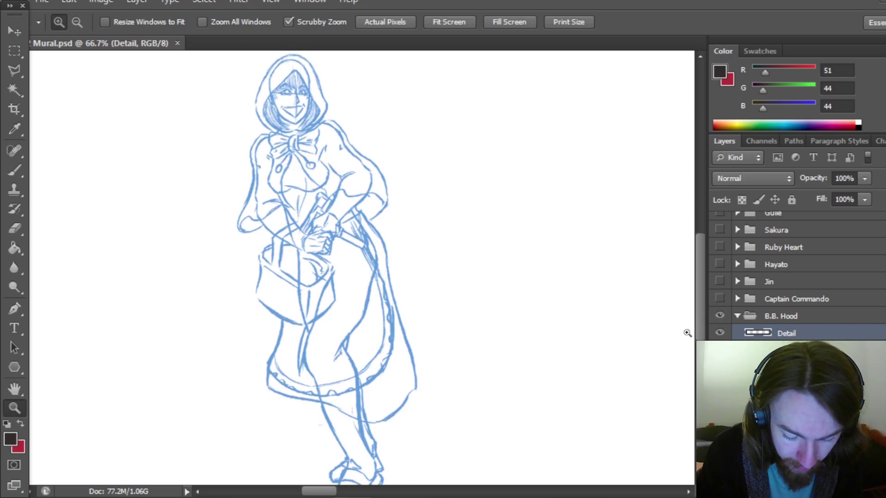
{"action": "mouse_move", "coordinate": [698, 319]}
{"action": "left_mouse_down"}
{"action": "mouse_move", "coordinate": [698, 330]}
{"action": "mouse_move", "coordinate": [695, 311]}
{"action": "left_mouse_up"}
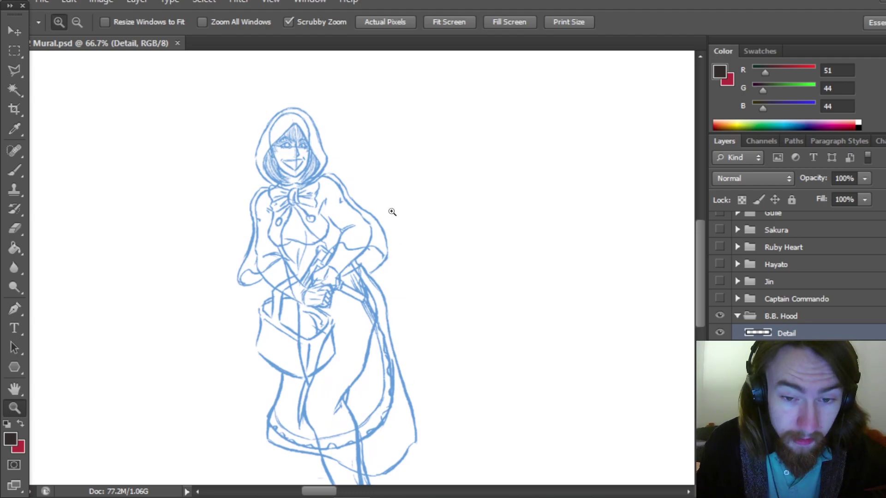
{"action": "left_click", "coordinate": [363, 214]}
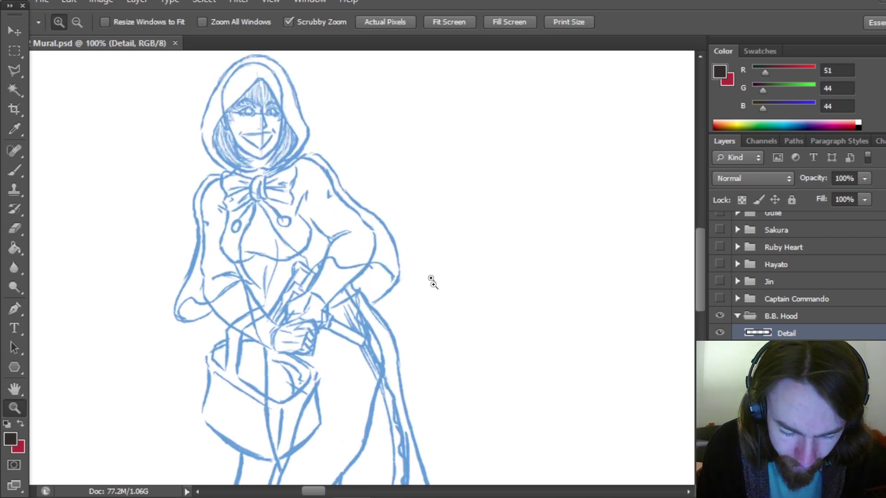
{"action": "scroll", "coordinate": [698, 242], "scroll_direction": "up", "scroll_amount": 1}
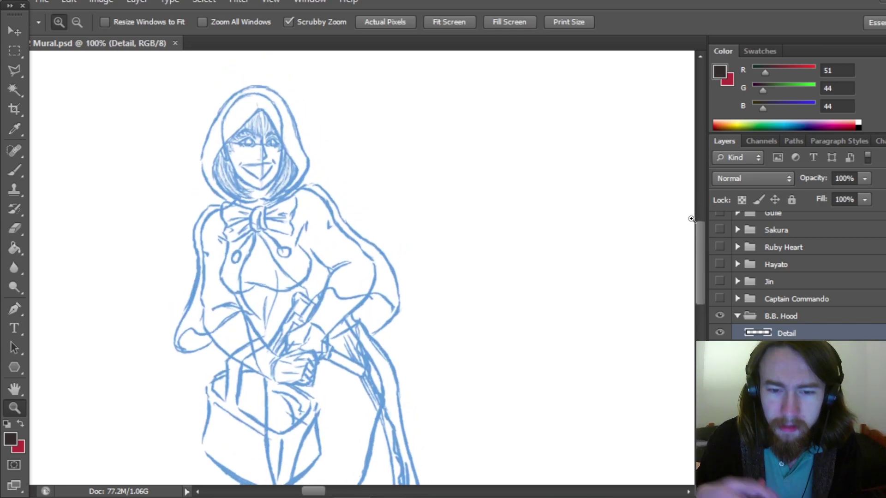
{"action": "scroll", "coordinate": [697, 297], "scroll_direction": "down", "scroll_amount": 1}
{"action": "scroll", "coordinate": [699, 299], "scroll_direction": "down", "scroll_amount": 1}
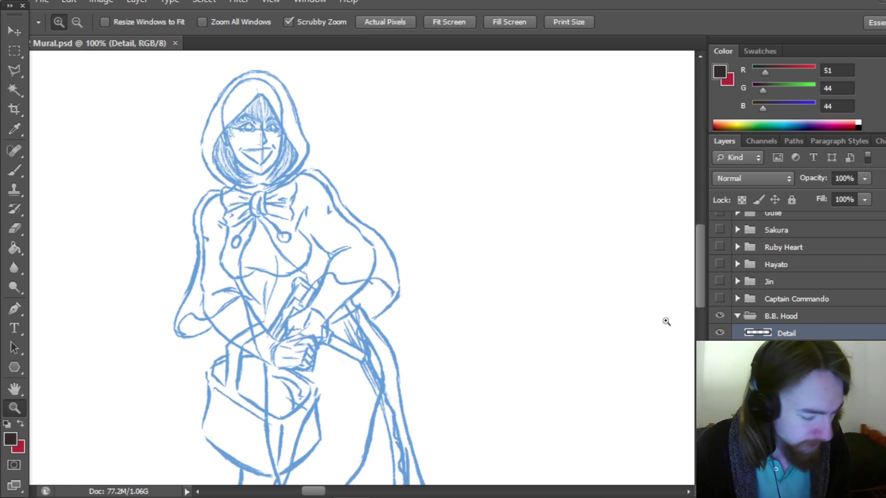
{"action": "key", "text": "b"}
{"action": "left_click_drag", "start_coordinate": [322, 208], "coordinate": [409, 247]}
{"action": "left_click_drag", "start_coordinate": [342, 109], "coordinate": [393, 180]}
{"action": "mouse_move", "coordinate": [344, 109]}
{"action": "left_mouse_down"}
{"action": "mouse_move", "coordinate": [305, 134]}
{"action": "mouse_move", "coordinate": [302, 222]}
{"action": "left_mouse_up"}
{"action": "left_click_drag", "start_coordinate": [395, 185], "coordinate": [371, 217]}
{"action": "left_click_drag", "start_coordinate": [302, 189], "coordinate": [383, 189]}
{"action": "mouse_move", "coordinate": [329, 161]}
{"action": "left_mouse_down"}
{"action": "mouse_move", "coordinate": [345, 164]}
{"action": "mouse_move", "coordinate": [350, 183]}
{"action": "mouse_move", "coordinate": [362, 162]}
{"action": "left_mouse_up"}
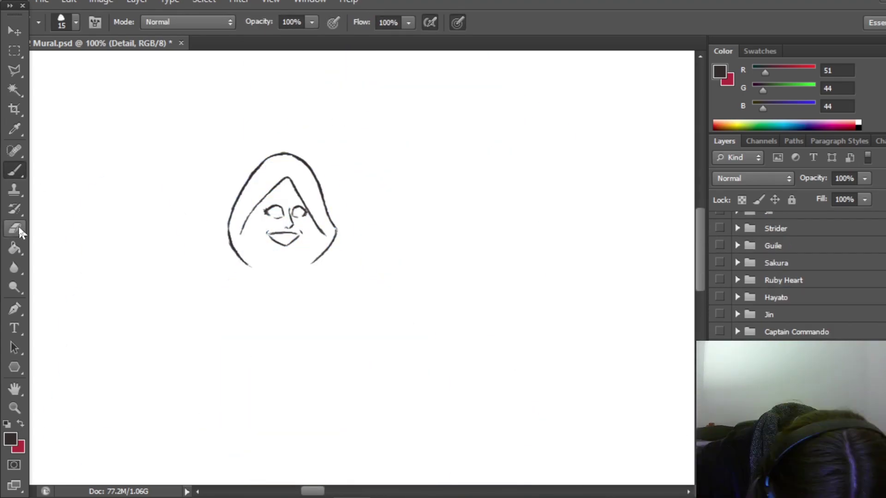
- Ink the eyebrows, jawline and ears inside the hood, cleaning stray lines with the Eraser
{"action": "key", "text": "e"}
{"action": "key", "text": "b"}
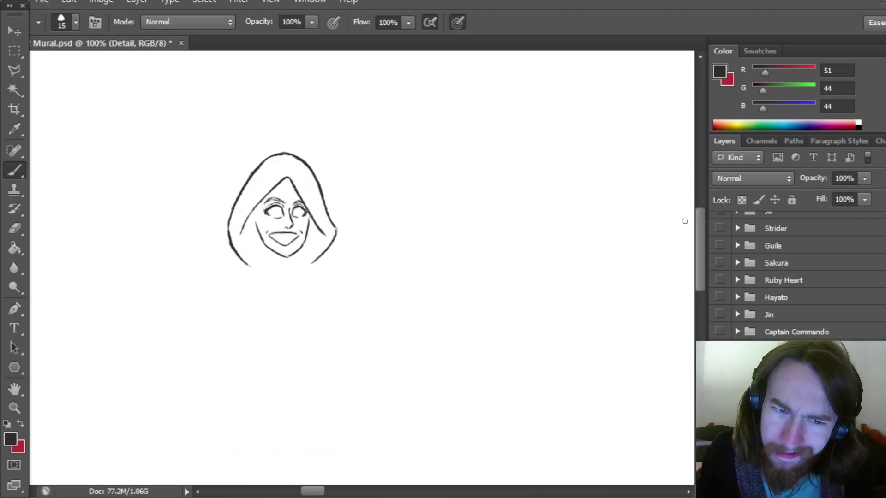
{"action": "key", "text": "e"}
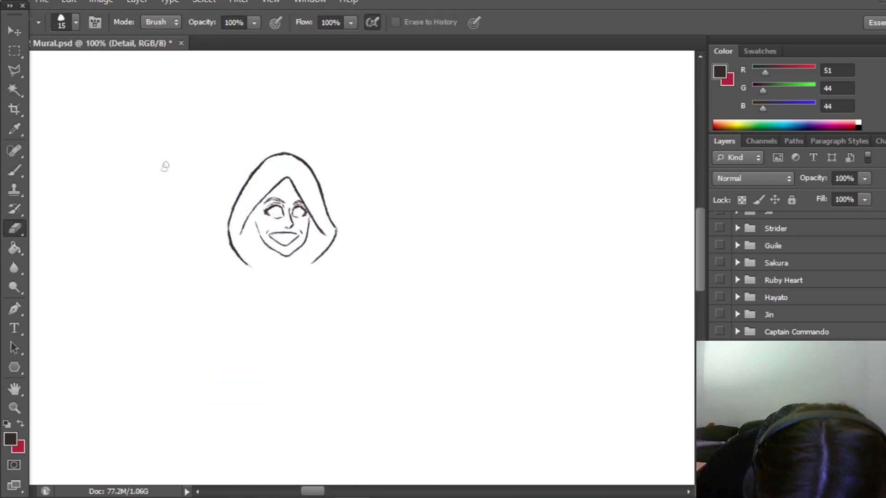
{"action": "key", "text": "b"}
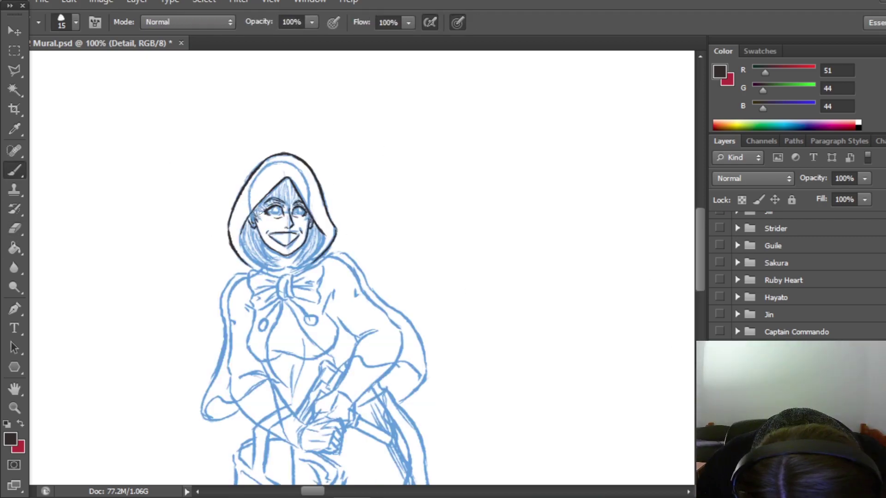
- Draw fine hair strands for the fringe and temples under the hood's peak, tidying them with the Eraser
{"action": "left_click_drag", "start_coordinate": [297, 192], "coordinate": [295, 204]}
{"action": "mouse_move", "coordinate": [274, 194]}
{"action": "left_mouse_down"}
{"action": "mouse_move", "coordinate": [260, 209]}
{"action": "mouse_move", "coordinate": [294, 204]}
{"action": "left_mouse_up"}
{"action": "key", "text": "e"}
{"action": "key", "text": "b"}
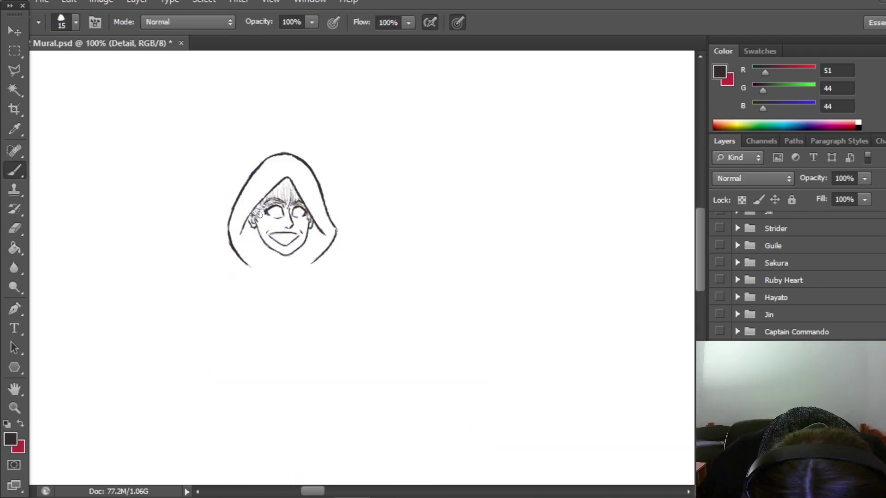
{"action": "key", "text": "e"}
{"action": "key", "text": "b"}
- Fill in the bobbed hair on both sides of the face with fine strands, erasing any overshoot
{"action": "left_click_drag", "start_coordinate": [242, 229], "coordinate": [261, 265]}
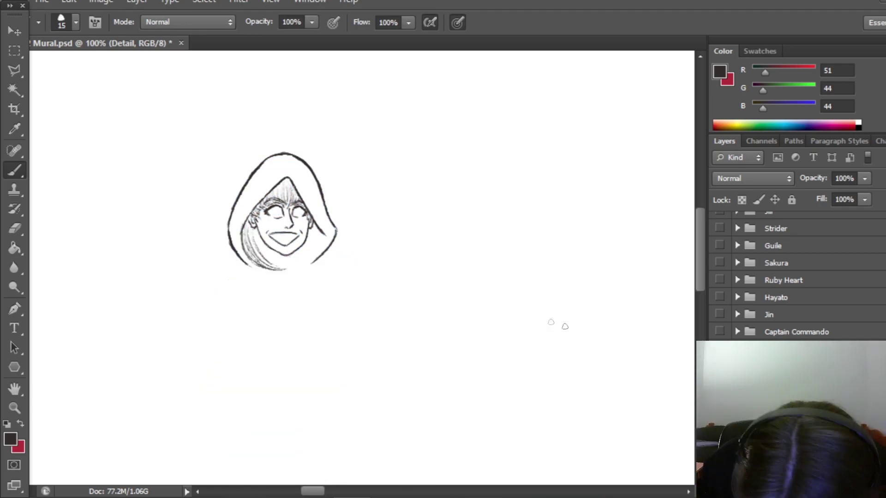
{"action": "left_click_drag", "start_coordinate": [254, 233], "coordinate": [263, 256]}
{"action": "key", "text": "e"}
{"action": "left_click_drag", "start_coordinate": [253, 225], "coordinate": [213, 225]}
{"action": "key", "text": "b"}
{"action": "key", "text": "e"}
{"action": "key", "text": "b"}
{"action": "key", "text": "e"}
{"action": "key", "text": "b"}
- Ink the hood's lower edge at the neck and the central knot of the bow
{"action": "left_click_drag", "start_coordinate": [213, 270], "coordinate": [254, 299]}
{"action": "left_click_drag", "start_coordinate": [236, 211], "coordinate": [240, 217]}
{"action": "key", "text": "e"}
{"action": "key", "text": "b"}
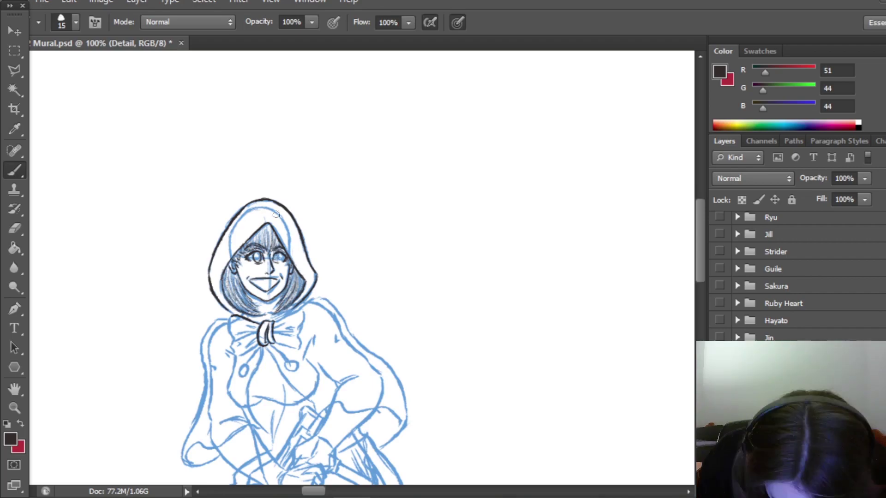
- Draw the irises and pupils in both eyes and clean up the facial lines with the Eraser
{"action": "key", "text": "e"}
{"action": "key", "text": "b"}
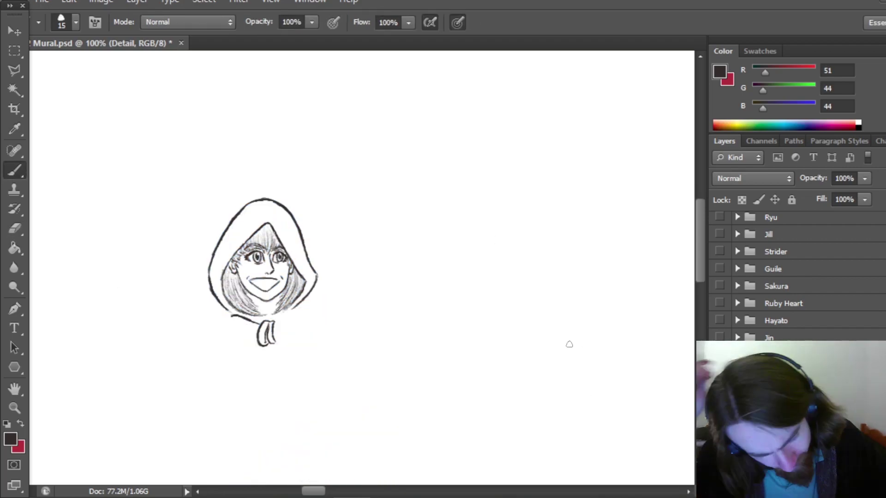
{"action": "key", "text": "e"}
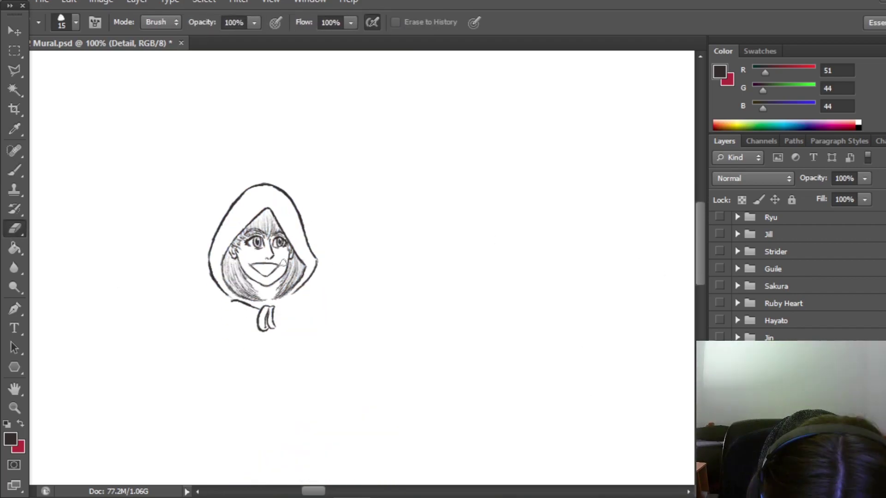
- Ink both loops of the neck bow and add its fabric folds
{"action": "key", "text": "b"}
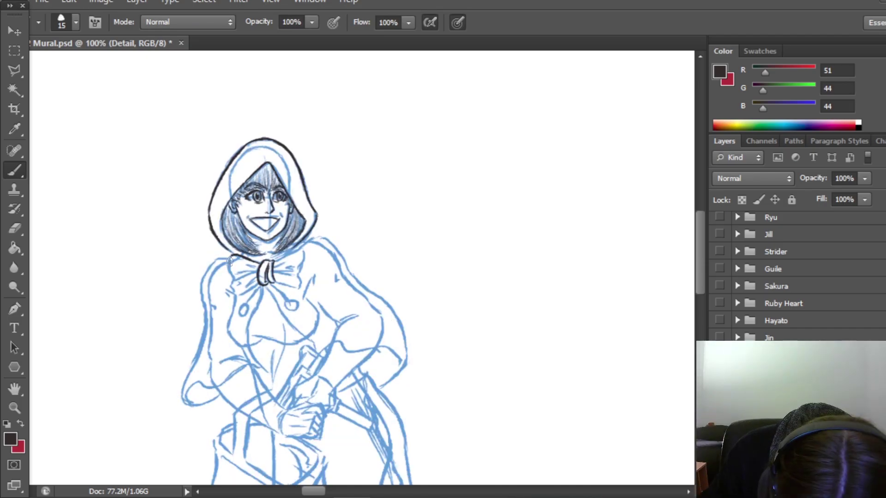
{"action": "mouse_move", "coordinate": [276, 276]}
{"action": "left_mouse_down"}
{"action": "mouse_move", "coordinate": [302, 291]}
{"action": "mouse_move", "coordinate": [305, 252]}
{"action": "left_mouse_up"}
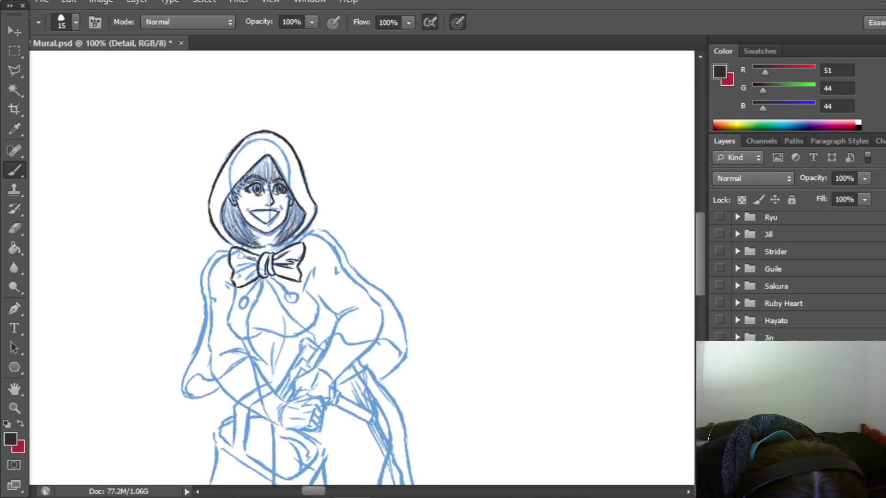
{"action": "left_click_drag", "start_coordinate": [232, 276], "coordinate": [256, 262]}
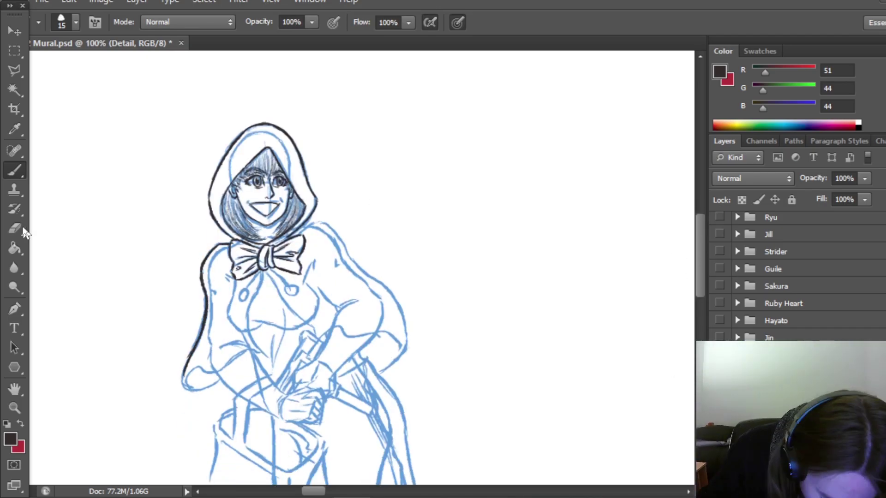
- Ink the cape's outer edges, its left front opening and the curled hem on the left side
{"action": "mouse_move", "coordinate": [318, 224]}
{"action": "left_mouse_down"}
{"action": "mouse_move", "coordinate": [376, 281]}
{"action": "mouse_move", "coordinate": [406, 345]}
{"action": "left_mouse_up"}
{"action": "mouse_move", "coordinate": [266, 273]}
{"action": "left_mouse_down"}
{"action": "mouse_move", "coordinate": [249, 323]}
{"action": "mouse_move", "coordinate": [270, 356]}
{"action": "left_mouse_up"}
{"action": "left_click_drag", "start_coordinate": [203, 371], "coordinate": [240, 357]}
{"action": "key", "text": "e"}
{"action": "key", "text": "b"}
{"action": "mouse_move", "coordinate": [183, 364]}
{"action": "left_mouse_down"}
{"action": "mouse_move", "coordinate": [193, 392]}
{"action": "mouse_move", "coordinate": [219, 383]}
{"action": "left_mouse_up"}
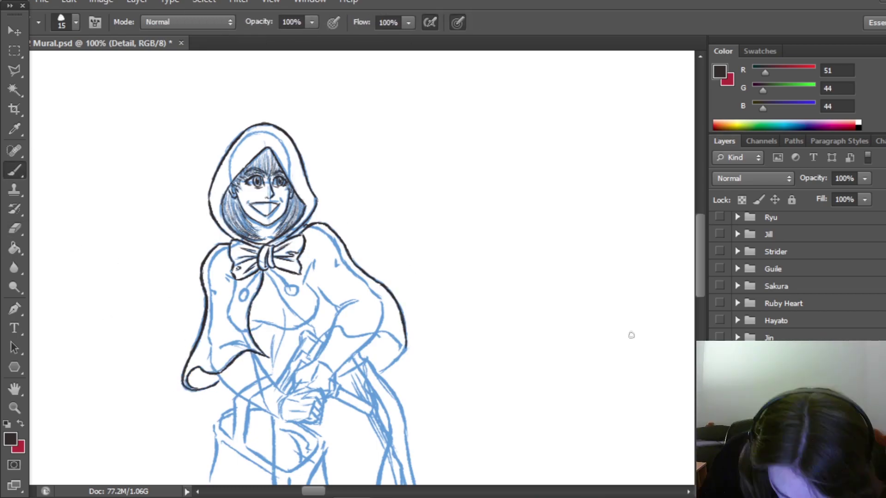
- Ink the bow's two hanging ties with round ends and the cape's right front edge
{"action": "left_click_drag", "start_coordinate": [240, 288], "coordinate": [247, 300]}
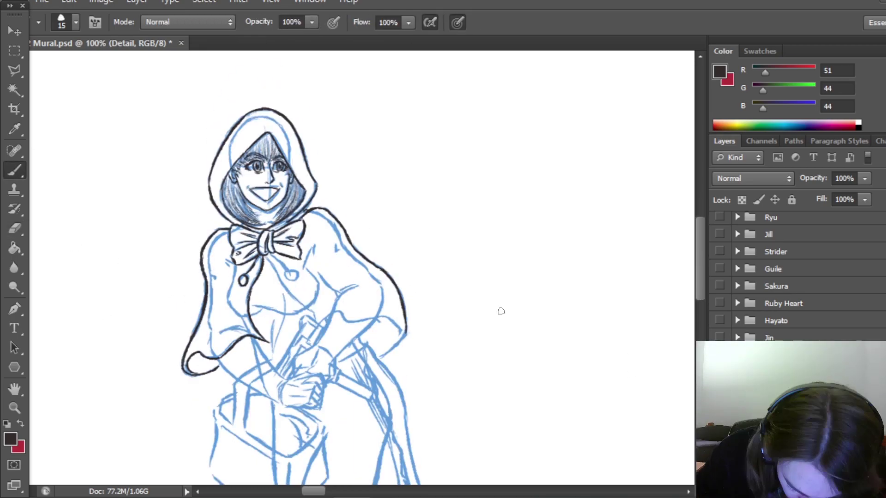
{"action": "left_click_drag", "start_coordinate": [310, 306], "coordinate": [281, 268]}
{"action": "left_click_drag", "start_coordinate": [284, 271], "coordinate": [296, 276]}
- Ink the forearm under the cape and the basket hanging from it, including handle, rim, body and corner seam
{"action": "left_click_drag", "start_coordinate": [233, 337], "coordinate": [250, 387]}
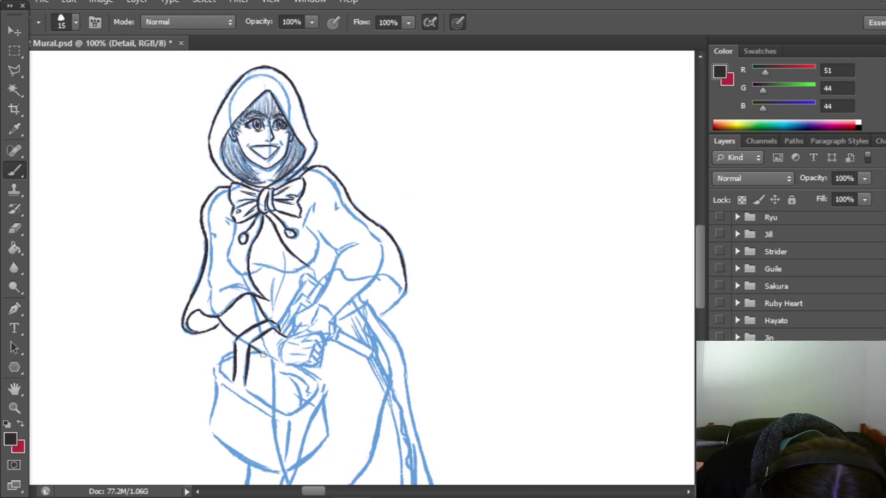
{"action": "left_click_drag", "start_coordinate": [244, 383], "coordinate": [318, 388]}
{"action": "scroll", "coordinate": [429, 391], "scroll_direction": "down", "scroll_amount": 3}
{"action": "mouse_move", "coordinate": [219, 311]}
{"action": "left_mouse_down"}
{"action": "mouse_move", "coordinate": [227, 377]}
{"action": "mouse_move", "coordinate": [323, 367]}
{"action": "left_mouse_up"}
{"action": "mouse_move", "coordinate": [323, 314]}
{"action": "left_mouse_down"}
{"action": "mouse_move", "coordinate": [325, 365]}
{"action": "mouse_move", "coordinate": [286, 397]}
{"action": "left_mouse_up"}
{"action": "left_click_drag", "start_coordinate": [221, 314], "coordinate": [284, 337]}
{"action": "left_click_drag", "start_coordinate": [222, 313], "coordinate": [321, 318]}
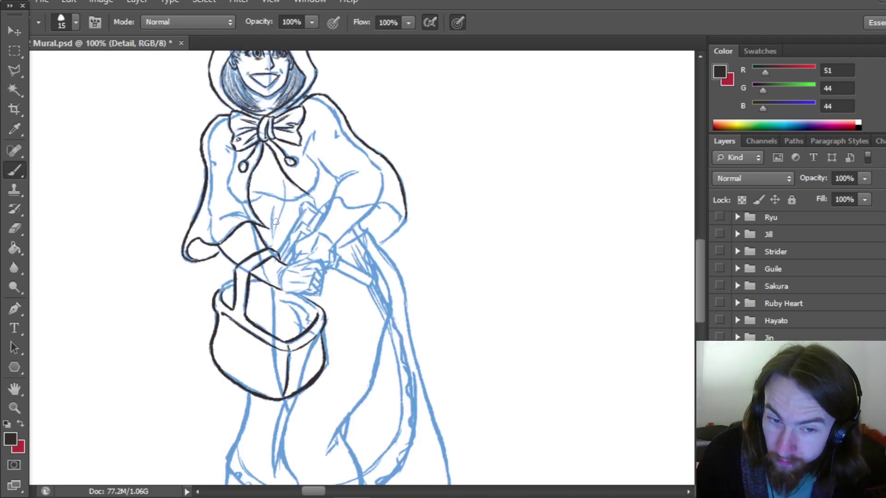
- Ink the clenched hand above the basket and the contour lines inside the basket's opening
{"action": "mouse_move", "coordinate": [302, 266]}
{"action": "left_mouse_down"}
{"action": "mouse_move", "coordinate": [326, 275]}
{"action": "mouse_move", "coordinate": [307, 291]}
{"action": "mouse_move", "coordinate": [290, 282]}
{"action": "left_mouse_up"}
{"action": "left_click_drag", "start_coordinate": [295, 270], "coordinate": [318, 277]}
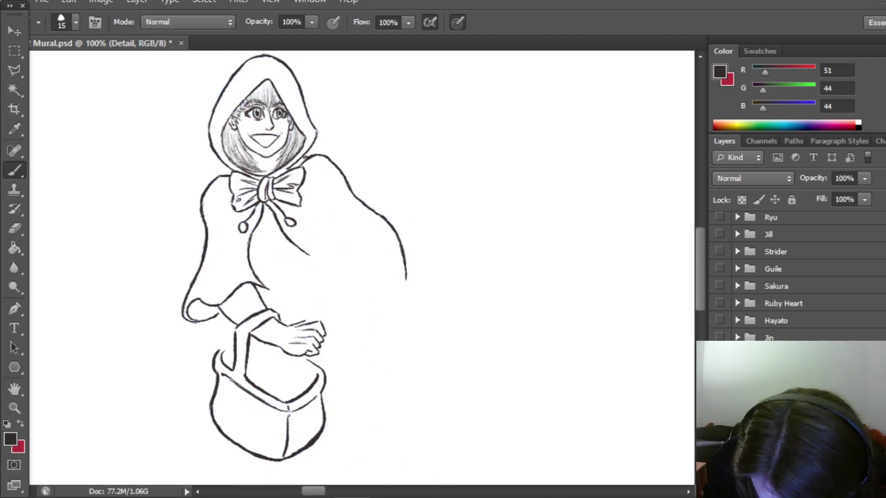
{"action": "mouse_move", "coordinate": [280, 329]}
{"action": "left_mouse_down"}
{"action": "mouse_move", "coordinate": [286, 343]}
{"action": "mouse_move", "coordinate": [312, 333]}
{"action": "left_mouse_up"}
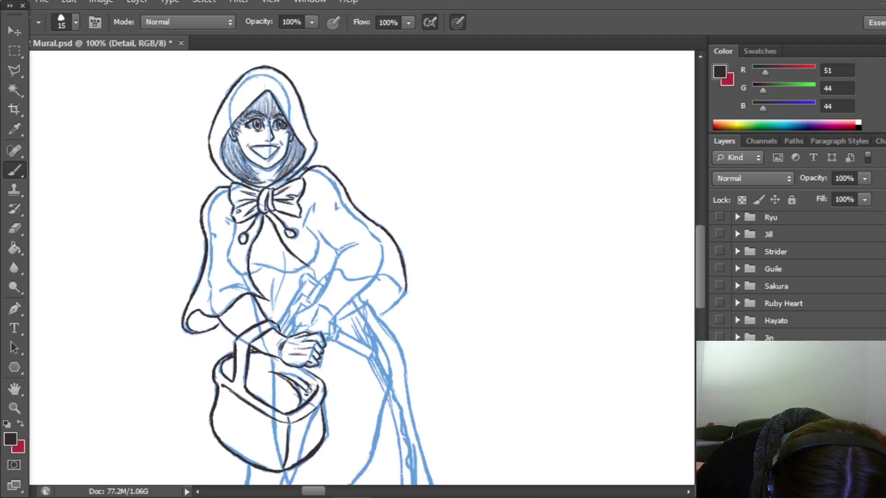
{"action": "left_click_drag", "start_coordinate": [297, 369], "coordinate": [318, 385]}
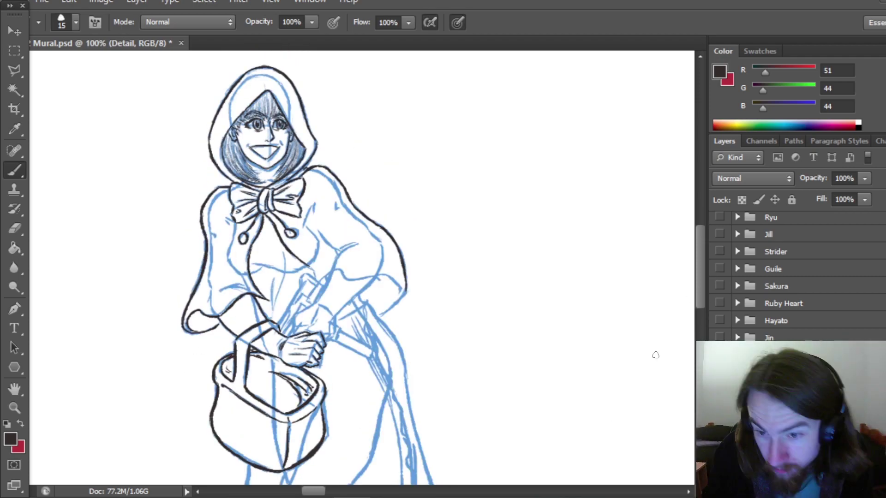
- Crosshatch a light woven texture across the basket's front, side, rim and handle
{"action": "scroll", "coordinate": [351, 276], "scroll_direction": "down", "scroll_amount": 3}
{"action": "left_click_drag", "start_coordinate": [263, 360], "coordinate": [281, 398]}
{"action": "left_click_drag", "start_coordinate": [298, 365], "coordinate": [321, 371]}
{"action": "left_click_drag", "start_coordinate": [249, 357], "coordinate": [277, 381]}
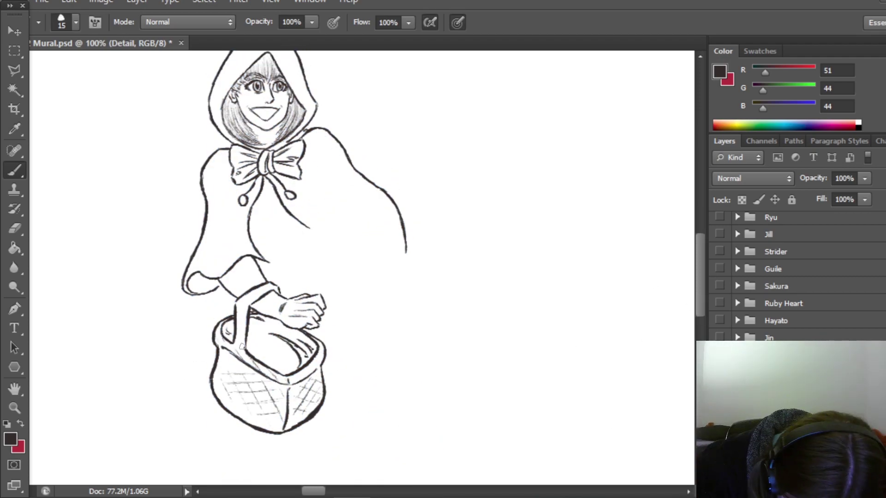
{"action": "left_click_drag", "start_coordinate": [220, 336], "coordinate": [245, 348]}
{"action": "mouse_move", "coordinate": [295, 369]}
{"action": "left_mouse_down"}
{"action": "mouse_move", "coordinate": [304, 378]}
{"action": "mouse_move", "coordinate": [321, 370]}
{"action": "left_mouse_up"}
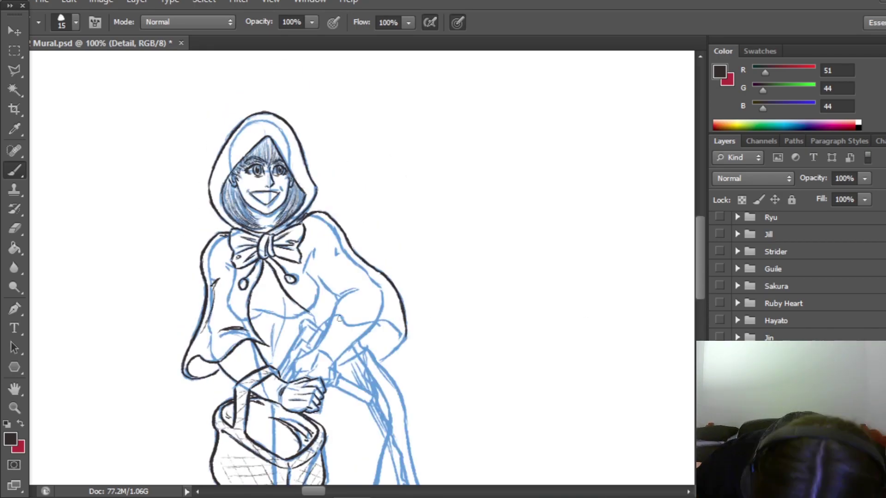
- Ink the cape's curved right hem and the second forearm and hand below it
{"action": "left_click_drag", "start_coordinate": [334, 317], "coordinate": [399, 340]}
{"action": "left_click_drag", "start_coordinate": [399, 332], "coordinate": [396, 347]}
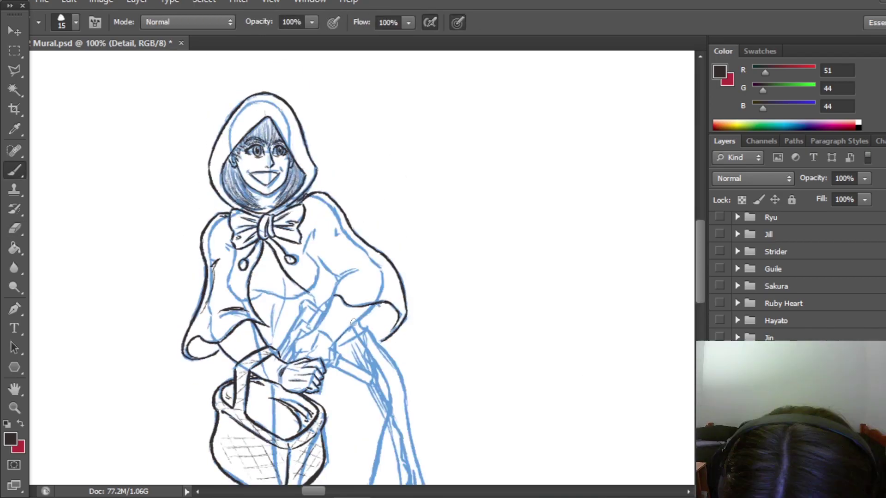
{"action": "left_click_drag", "start_coordinate": [374, 307], "coordinate": [328, 364]}
{"action": "left_click_drag", "start_coordinate": [295, 360], "coordinate": [311, 346]}
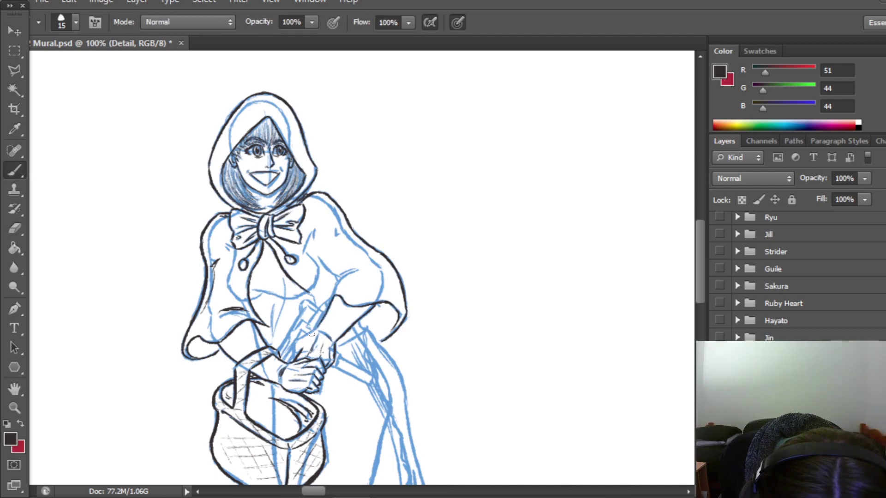
- Ink the gun held between the hands, with its outline and dark body details
{"action": "left_click_drag", "start_coordinate": [291, 327], "coordinate": [279, 353]}
{"action": "left_click_drag", "start_coordinate": [305, 299], "coordinate": [289, 335]}
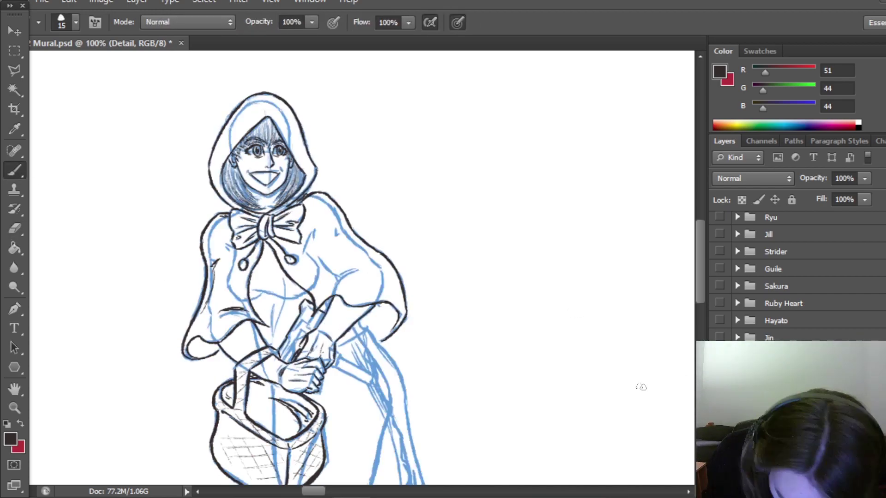
{"action": "left_click_drag", "start_coordinate": [302, 317], "coordinate": [282, 359]}
{"action": "left_click_drag", "start_coordinate": [314, 314], "coordinate": [293, 343]}
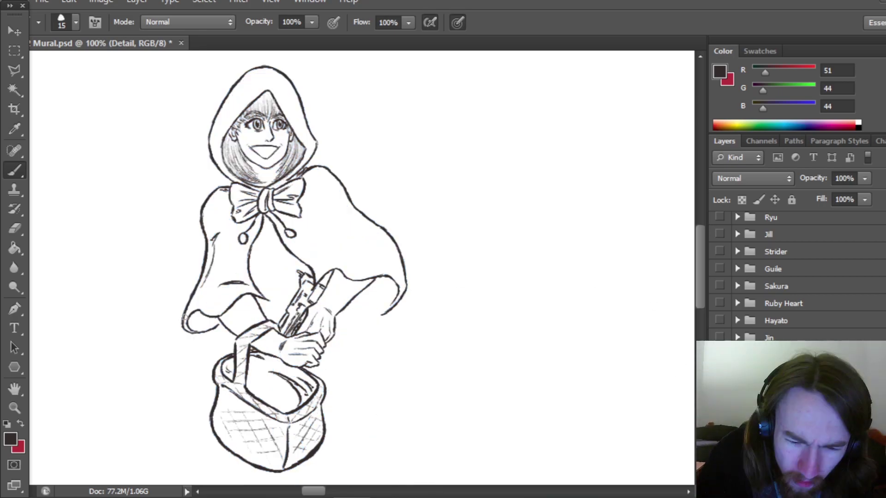
- Ink the straight part of the gun protruding past the hands and add pleat lines on the bodice behind the gun
{"action": "mouse_move", "coordinate": [339, 328]}
{"action": "left_mouse_down"}
{"action": "mouse_move", "coordinate": [335, 341]}
{"action": "mouse_move", "coordinate": [372, 353]}
{"action": "left_mouse_up"}
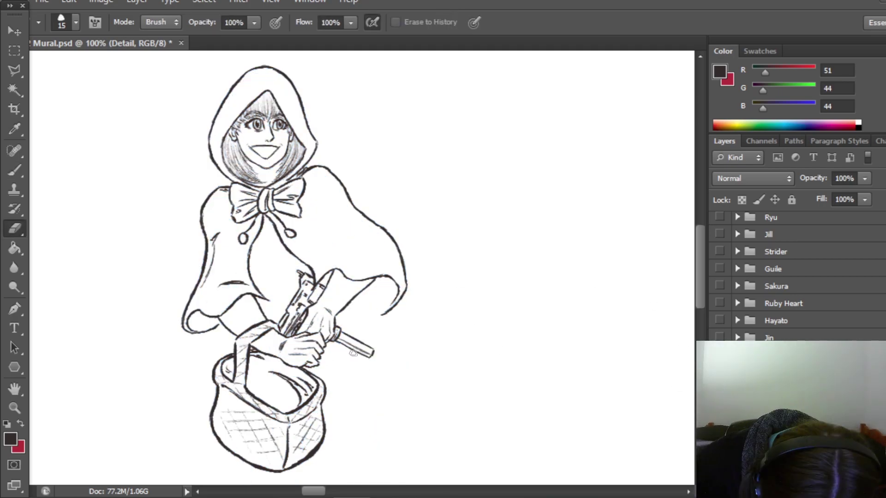
{"action": "scroll", "coordinate": [271, 297], "scroll_direction": "up", "scroll_amount": 2}
{"action": "left_click_drag", "start_coordinate": [363, 321], "coordinate": [344, 345]}
{"action": "key", "text": "e"}
{"action": "key", "text": "b"}
{"action": "scroll", "coordinate": [572, 300], "scroll_direction": "down", "scroll_amount": 5}
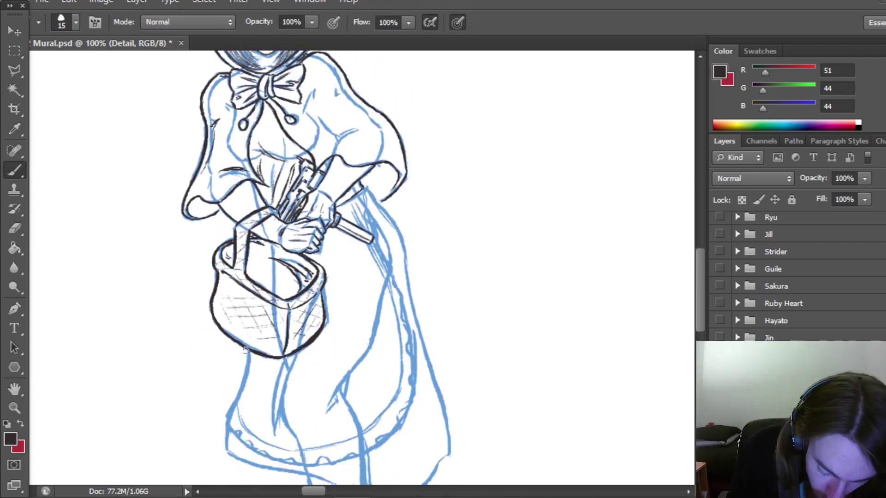
- Ink the apron's curved edge and the scalloped frill running down its side and around its hem
{"action": "scroll", "coordinate": [702, 314], "scroll_direction": "up", "scroll_amount": 3}
{"action": "scroll", "coordinate": [702, 314], "scroll_direction": "down", "scroll_amount": 3}
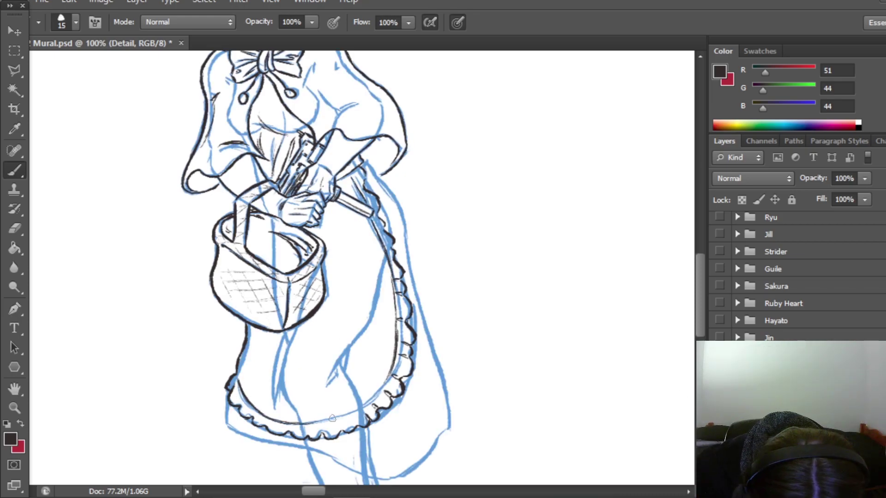
{"action": "scroll", "coordinate": [693, 334], "scroll_direction": "down", "scroll_amount": 1}
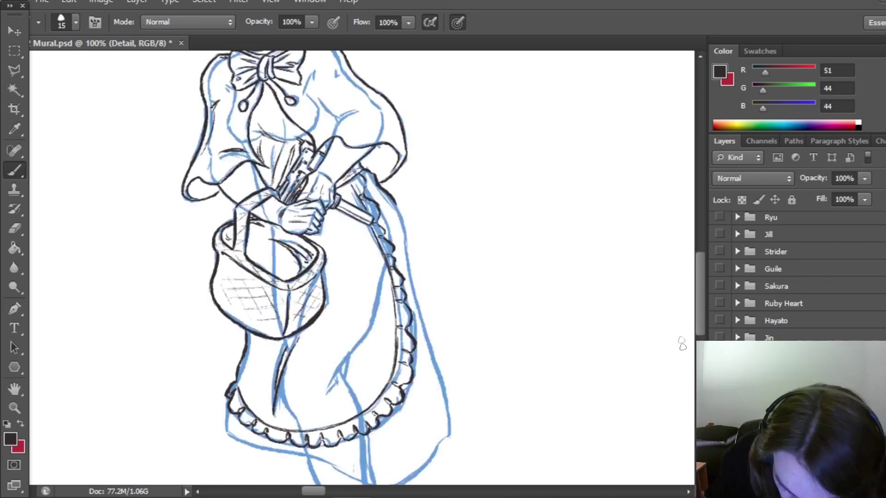
- Ink the skirt's outer edge and hem behind the apron and add long fold lines to the skirt
{"action": "scroll", "coordinate": [693, 334], "scroll_direction": "down", "scroll_amount": 2}
{"action": "key", "text": "e"}
{"action": "key", "text": "b"}
{"action": "scroll", "coordinate": [306, 366], "scroll_direction": "up", "scroll_amount": 10}
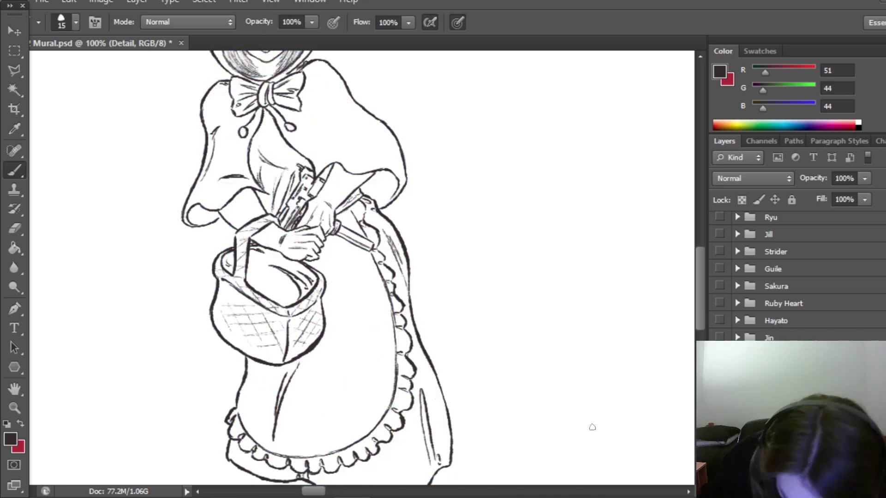
- Ink the front leg below the skirt and its shoe with the strap and sole
{"action": "scroll", "coordinate": [286, 181], "scroll_direction": "down", "scroll_amount": 18}
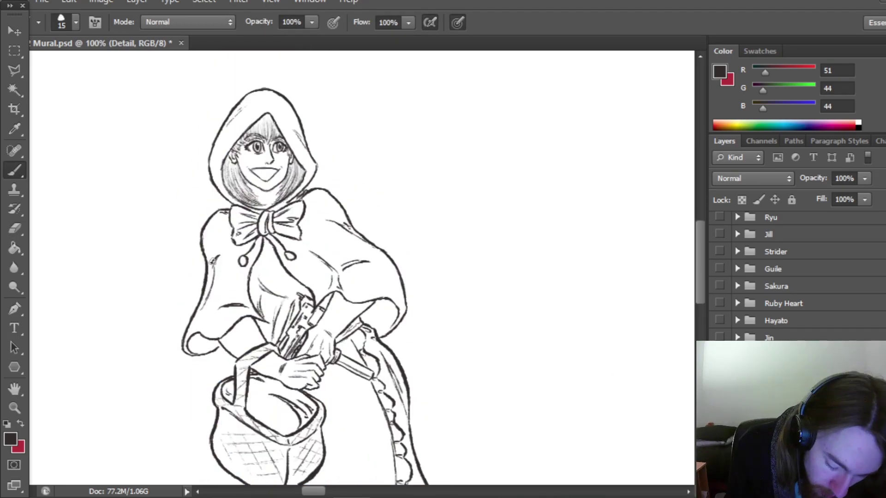
{"action": "mouse_move", "coordinate": [342, 318]}
{"action": "left_mouse_down"}
{"action": "mouse_move", "coordinate": [392, 324]}
{"action": "mouse_move", "coordinate": [335, 336]}
{"action": "left_mouse_up"}
{"action": "left_click_drag", "start_coordinate": [335, 336], "coordinate": [371, 345]}
{"action": "mouse_move", "coordinate": [325, 360]}
{"action": "left_mouse_down"}
{"action": "mouse_move", "coordinate": [371, 361]}
{"action": "mouse_move", "coordinate": [373, 369]}
{"action": "left_mouse_up"}
{"action": "left_click_drag", "start_coordinate": [396, 328], "coordinate": [364, 383]}
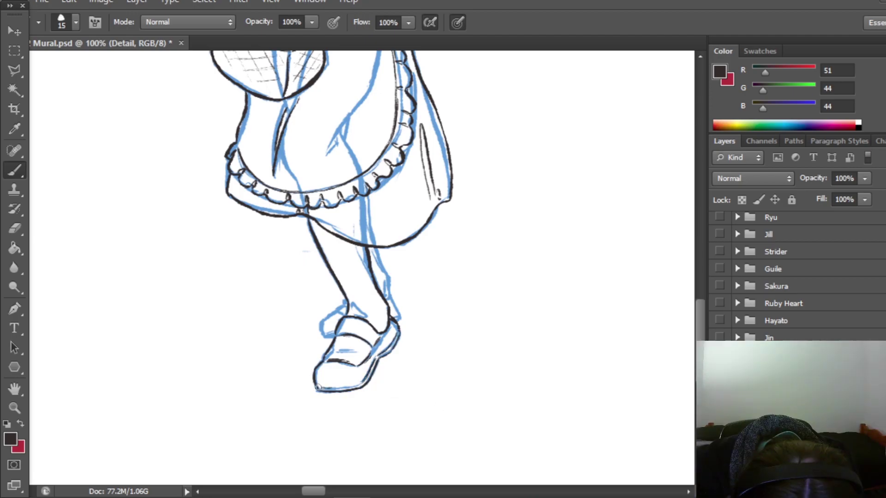
- Ink the rear leg and foot behind the front ankle, and add detail lines to the front shoe
{"action": "scroll", "coordinate": [387, 353], "scroll_direction": "up", "scroll_amount": 1}
{"action": "key", "text": "e"}
{"action": "key", "text": "b"}
{"action": "left_click_drag", "start_coordinate": [374, 292], "coordinate": [398, 348]}
{"action": "left_click_drag", "start_coordinate": [334, 356], "coordinate": [323, 379]}
{"action": "left_click_drag", "start_coordinate": [393, 341], "coordinate": [399, 358]}
{"action": "left_click_drag", "start_coordinate": [333, 354], "coordinate": [353, 346]}
{"action": "key", "text": "e"}
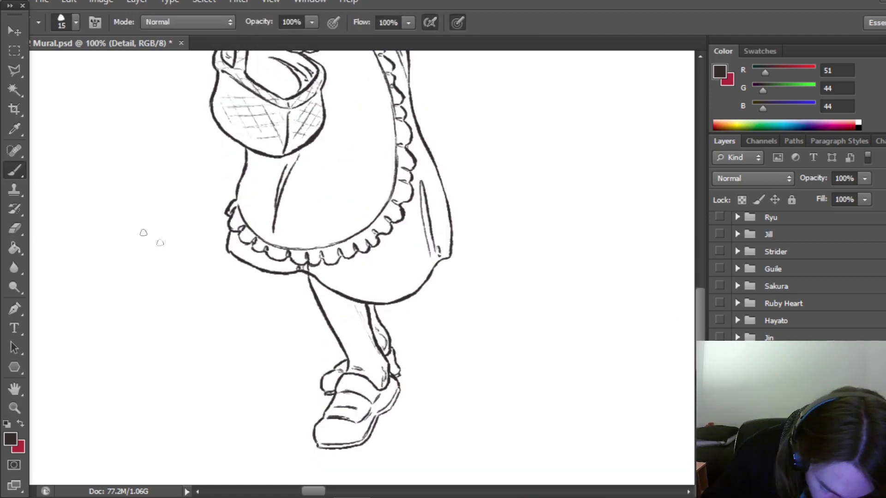
{"action": "key", "text": "b"}
- Check the whole inked figure and save the mural
{"action": "scroll", "coordinate": [697, 302], "scroll_direction": "up", "scroll_amount": 8}
{"action": "scroll", "coordinate": [696, 302], "scroll_direction": "down", "scroll_amount": 8}
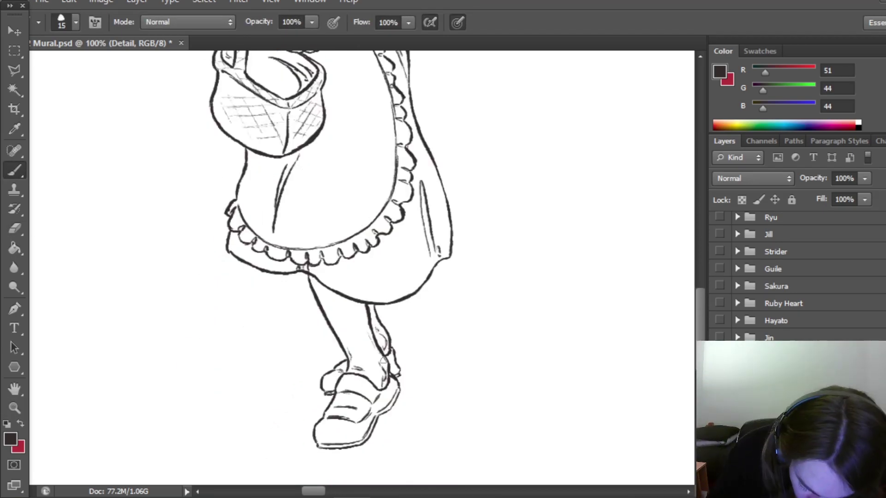
{"action": "key", "text": "z"}
{"action": "key", "text": "ctrl+minus"}
{"action": "key", "text": "ctrl+minus"}
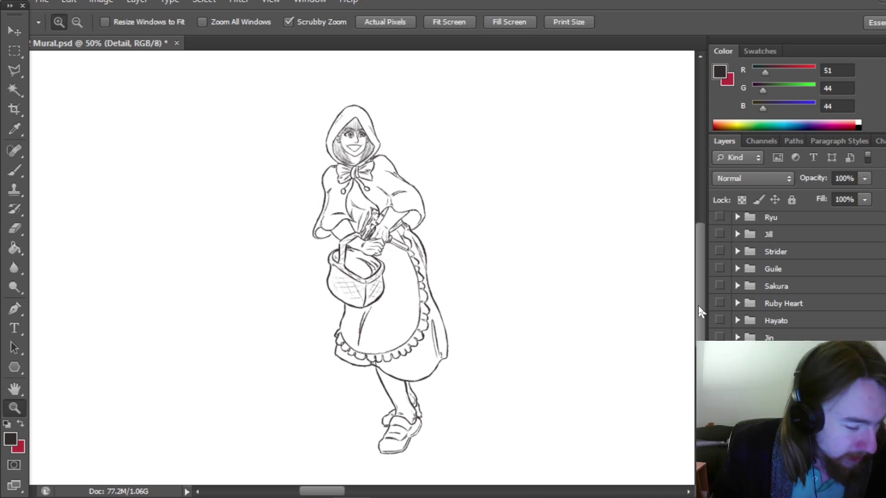
{"action": "key", "text": "ctrl+s"}
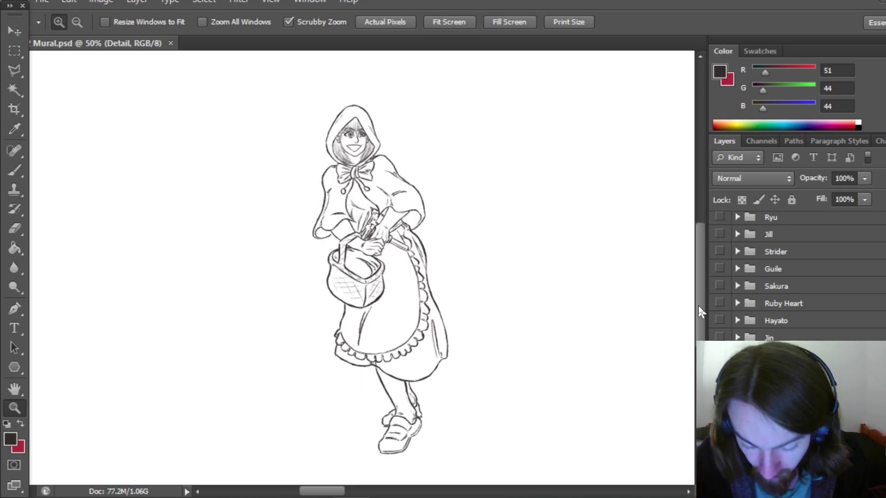
- Touch up the line art at the waist beside the hand holding the gun
{"action": "left_click", "coordinate": [411, 314]}
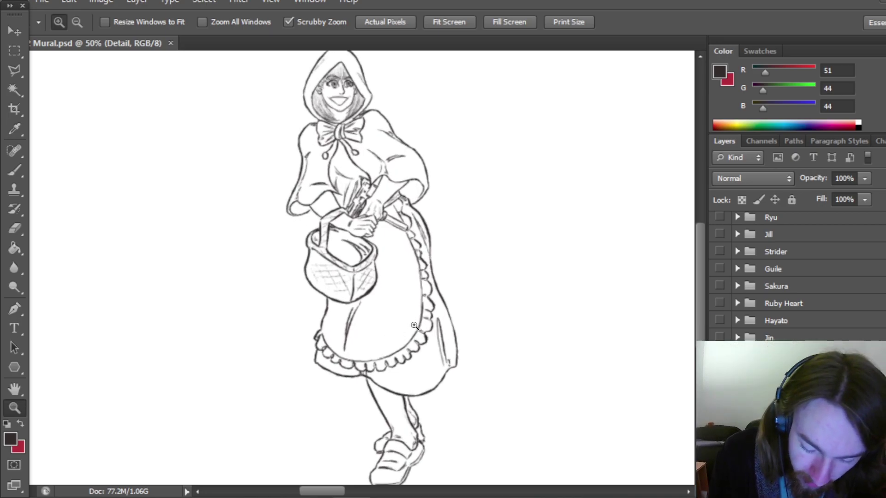
{"action": "left_click", "coordinate": [412, 318]}
{"action": "scroll", "coordinate": [667, 287], "scroll_direction": "up", "scroll_amount": 2}
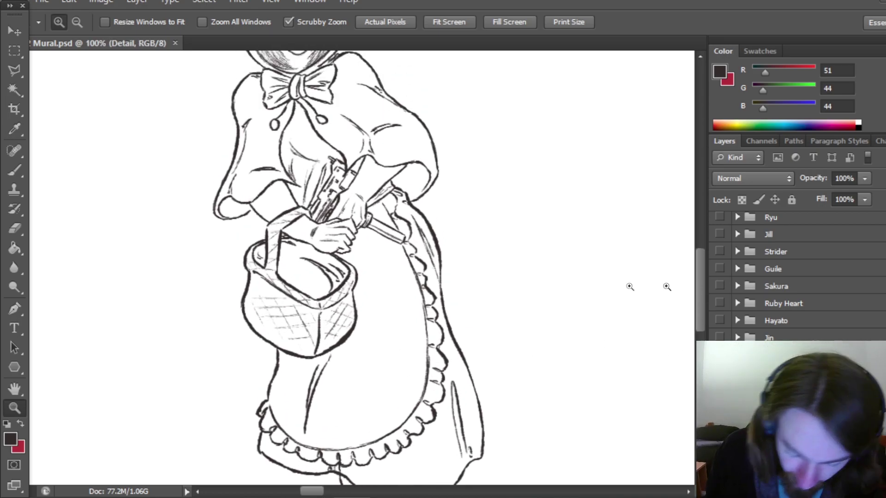
{"action": "left_click", "coordinate": [18, 171]}
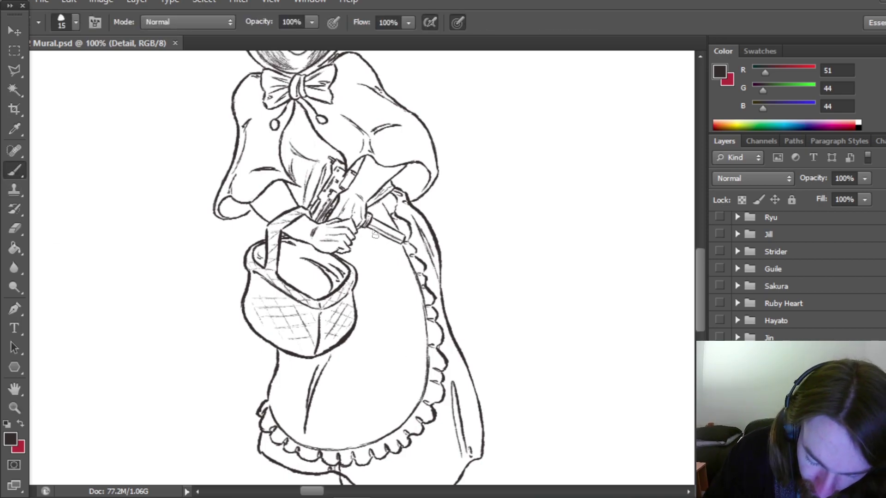
{"action": "left_click", "coordinate": [374, 209]}
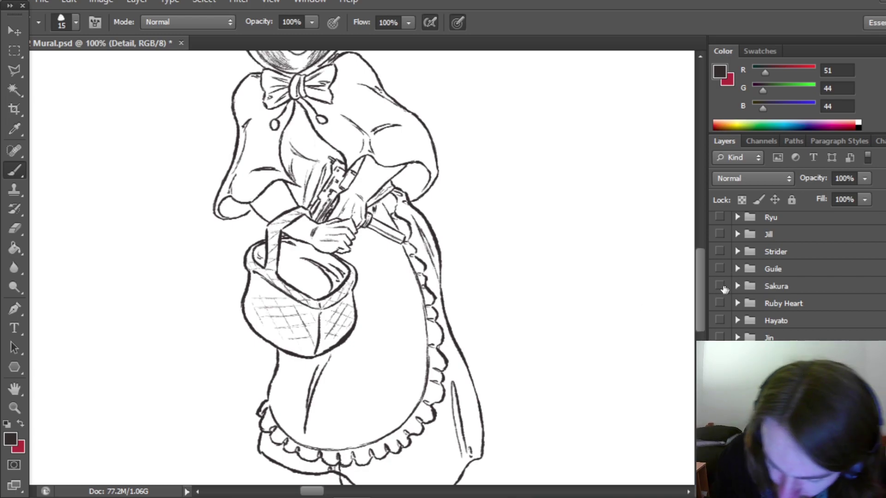
{"action": "scroll", "coordinate": [702, 281], "scroll_direction": "up", "scroll_amount": 5}
{"action": "left_click", "coordinate": [16, 229]}
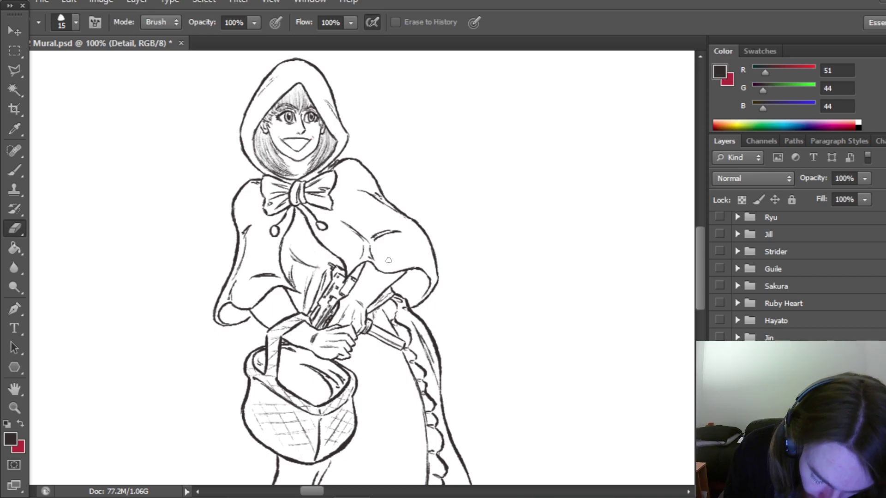
{"action": "left_click", "coordinate": [15, 170]}
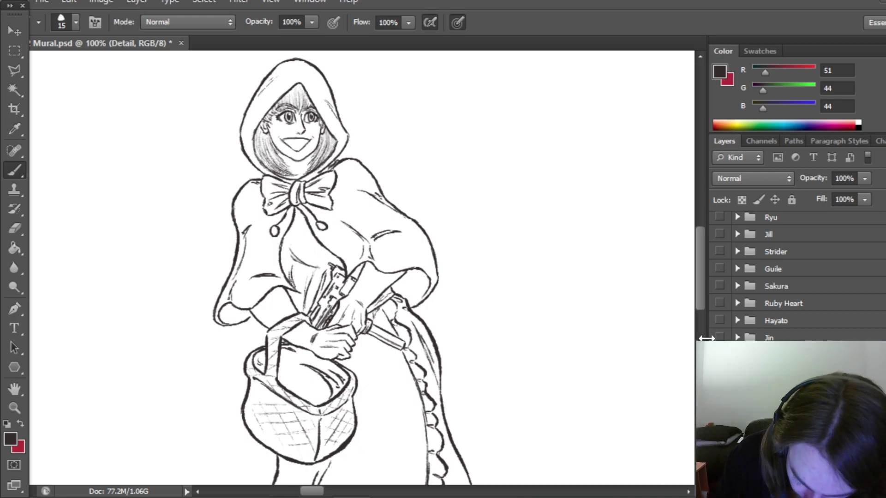
- Add light vertical fold lines down the apron below the hands
{"action": "left_click_drag", "start_coordinate": [701, 293], "coordinate": [701, 316]}
{"action": "left_click_drag", "start_coordinate": [365, 245], "coordinate": [361, 290]}
{"action": "left_click_drag", "start_coordinate": [364, 244], "coordinate": [359, 304]}
{"action": "mouse_move", "coordinate": [700, 302]}
{"action": "left_mouse_down"}
{"action": "mouse_move", "coordinate": [699, 329]}
{"action": "mouse_move", "coordinate": [696, 312]}
{"action": "left_mouse_up"}
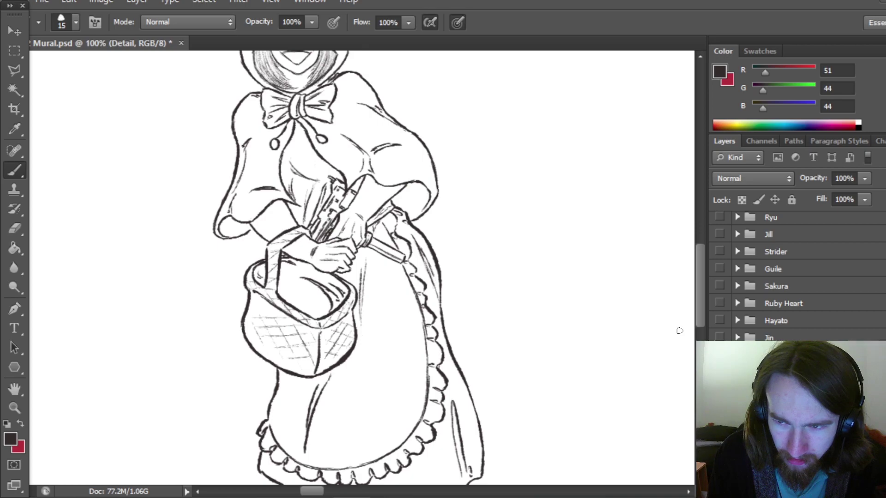
{"action": "scroll", "coordinate": [700, 312], "scroll_direction": "up", "scroll_amount": 3}
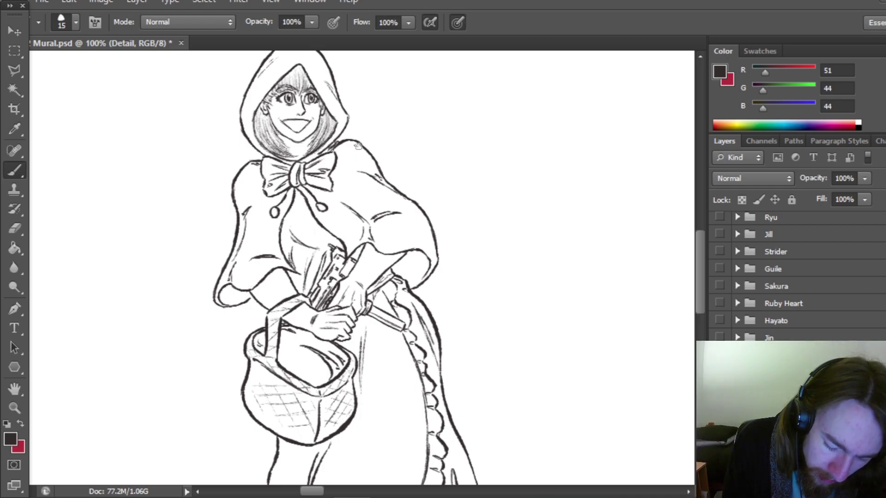
{"action": "mouse_move", "coordinate": [699, 297]}
{"action": "left_mouse_down"}
{"action": "mouse_move", "coordinate": [698, 276]}
{"action": "mouse_move", "coordinate": [700, 295]}
{"action": "left_mouse_up"}
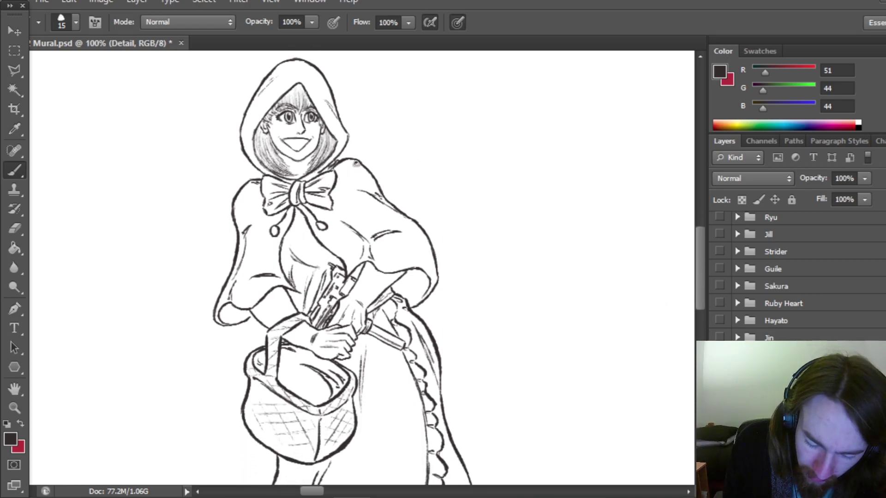
{"action": "mouse_move", "coordinate": [704, 286]}
{"action": "left_mouse_down"}
{"action": "mouse_move", "coordinate": [698, 270]}
{"action": "mouse_move", "coordinate": [687, 342]}
{"action": "left_mouse_up"}
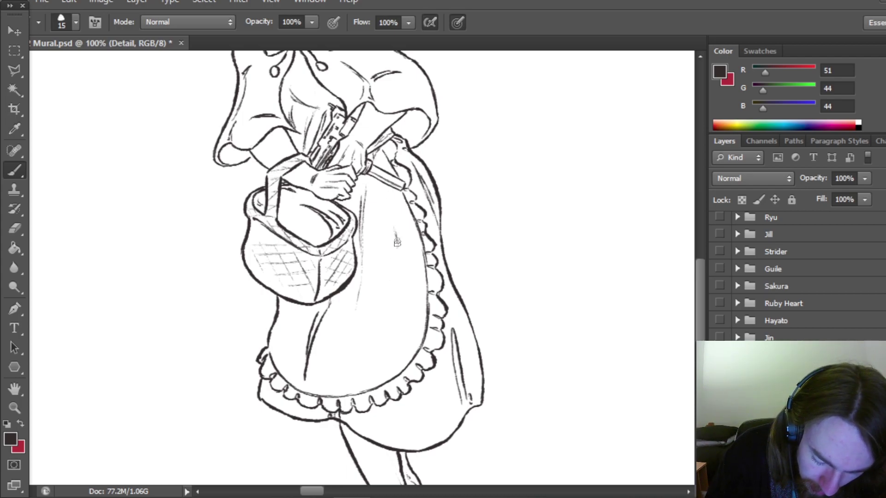
{"action": "left_click_drag", "start_coordinate": [702, 291], "coordinate": [653, 300]}
{"action": "left_click_drag", "start_coordinate": [701, 318], "coordinate": [695, 279]}
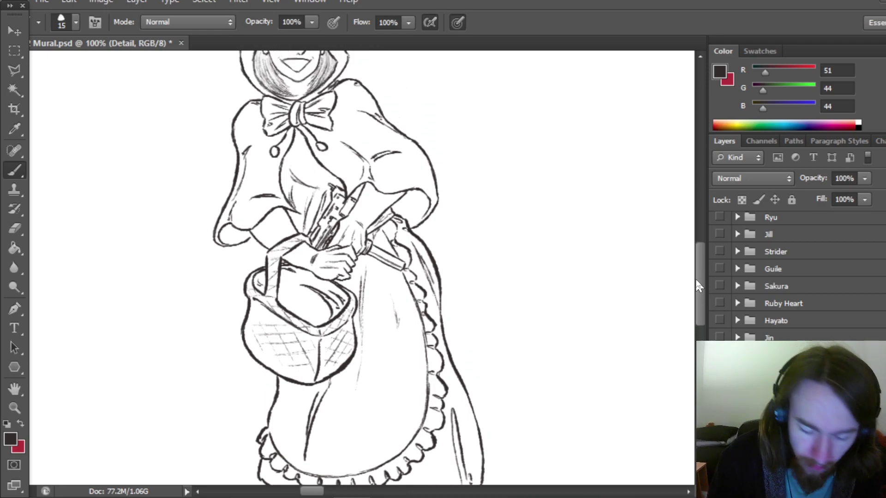
- Create a layer named Dots, set its opacity to 62% and save the mural
{"action": "key", "text": "z"}
{"action": "scroll", "coordinate": [399, 344], "scroll_direction": "up", "scroll_amount": 1}
{"action": "scroll", "coordinate": [400, 351], "scroll_direction": "down", "scroll_amount": 4}
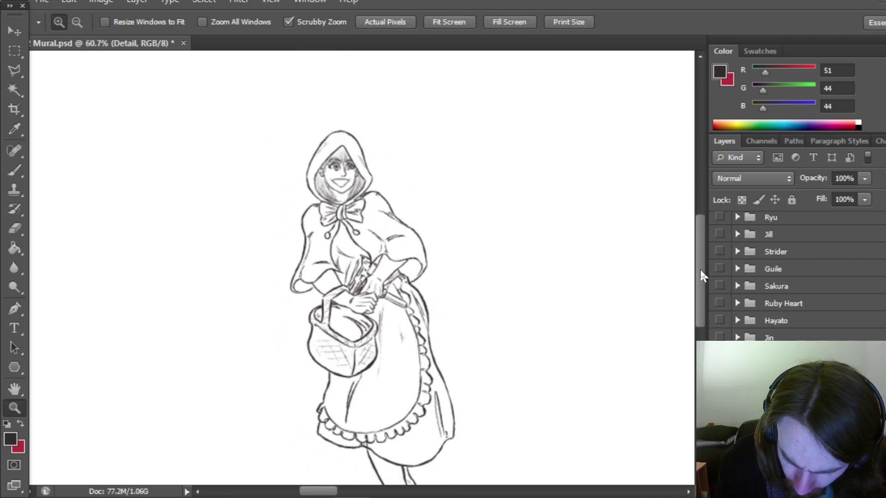
{"action": "scroll", "coordinate": [702, 272], "scroll_direction": "down", "scroll_amount": 3}
{"action": "scroll", "coordinate": [378, 349], "scroll_direction": "up", "scroll_amount": 1}
{"action": "scroll", "coordinate": [379, 349], "scroll_direction": "down", "scroll_amount": 1}
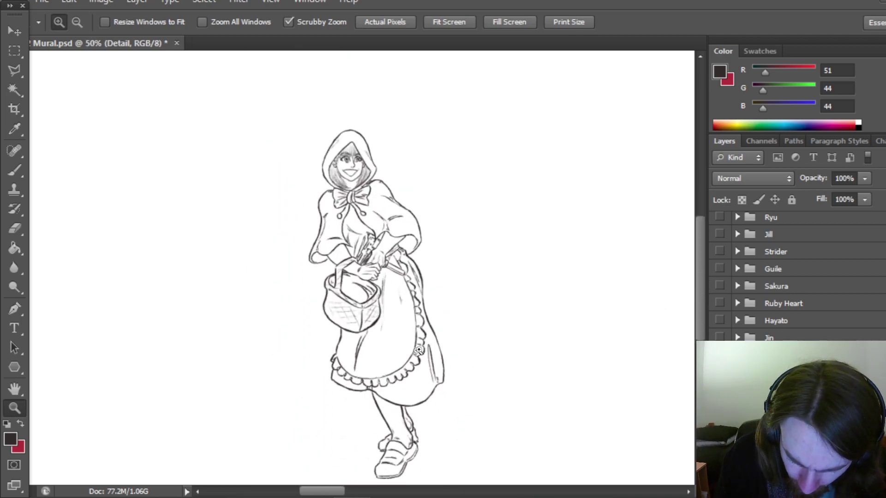
{"action": "scroll", "coordinate": [699, 295], "scroll_direction": "down", "scroll_amount": 1}
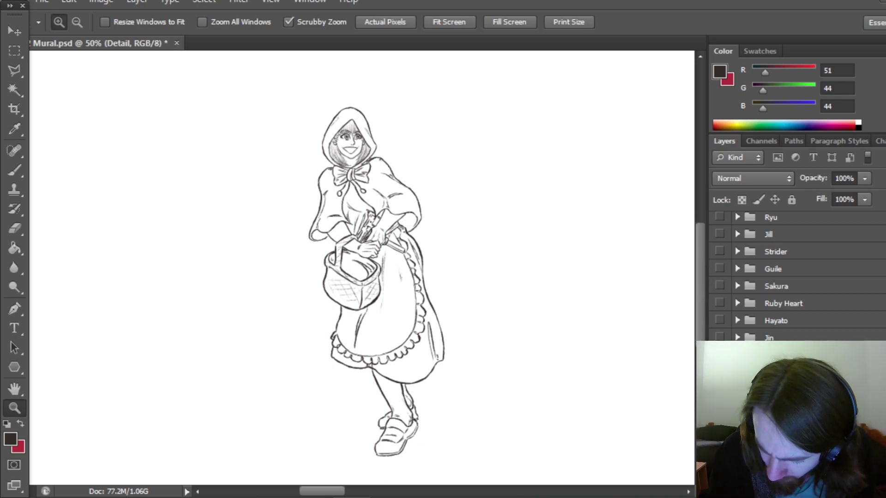
{"action": "key", "text": "ctrl+shift+alt+n"}
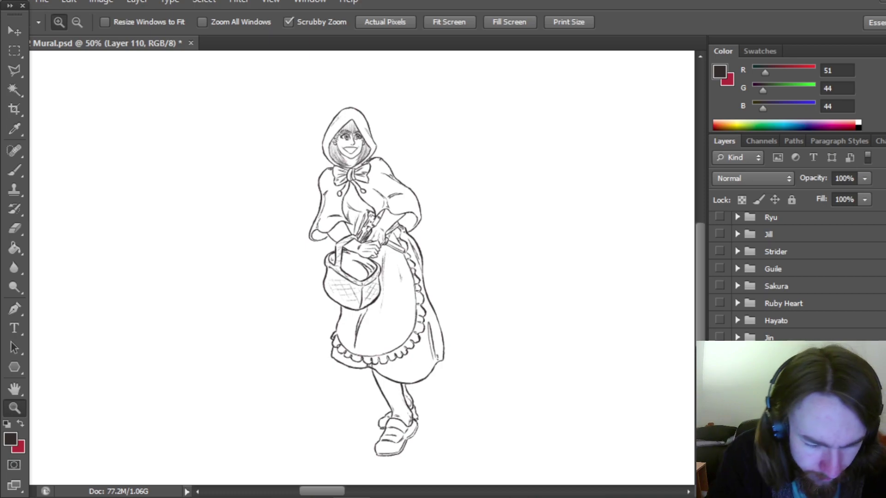
{"action": "key", "text": "alt+bracketleft"}
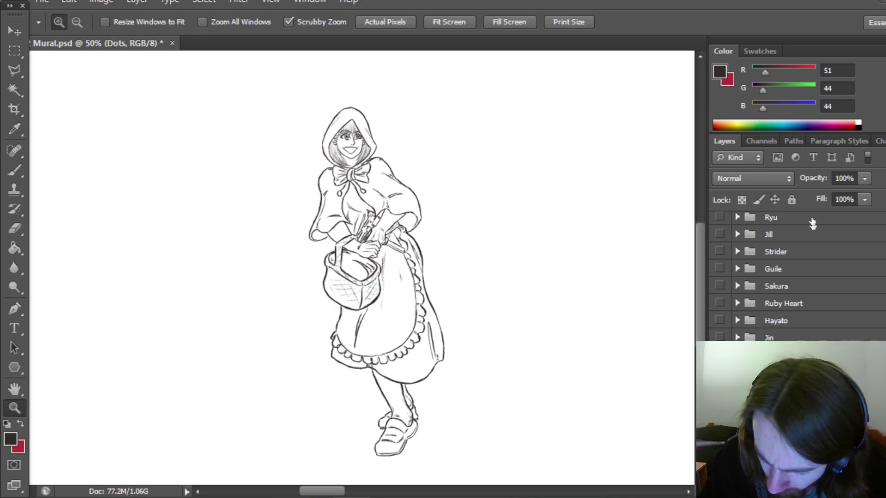
{"action": "mouse_move", "coordinate": [823, 179]}
{"action": "left_mouse_down"}
{"action": "mouse_move", "coordinate": [796, 163]}
{"action": "mouse_move", "coordinate": [826, 180]}
{"action": "left_mouse_up"}
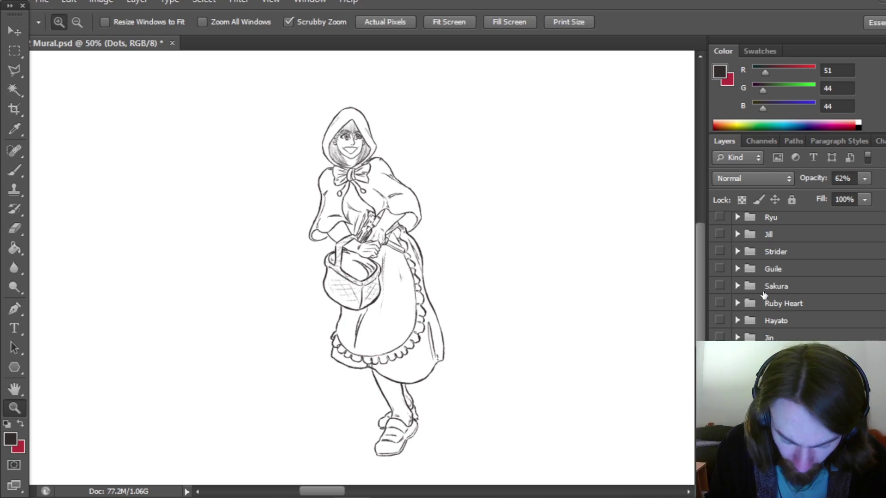
{"action": "key", "text": "ctrl+s"}
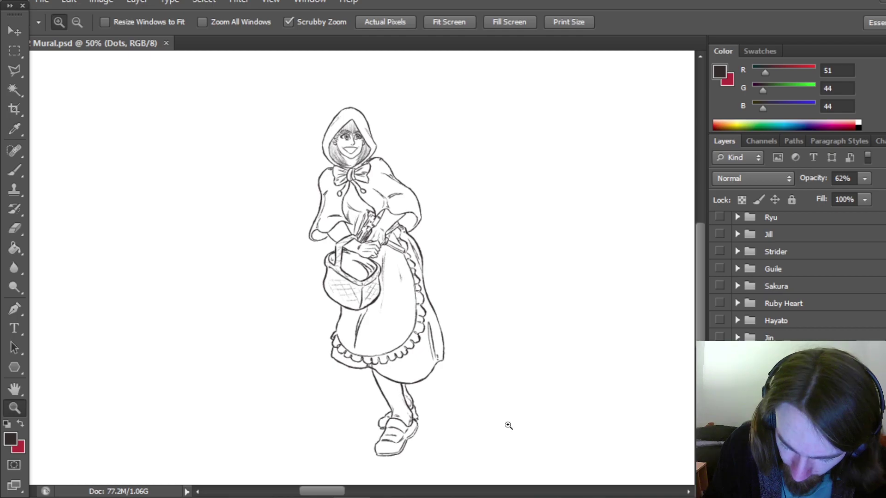
- Pick a halftone dot brush at size 20 and shade the hood, hair and the top of the cape's shoulder
{"action": "left_click", "coordinate": [435, 314]}
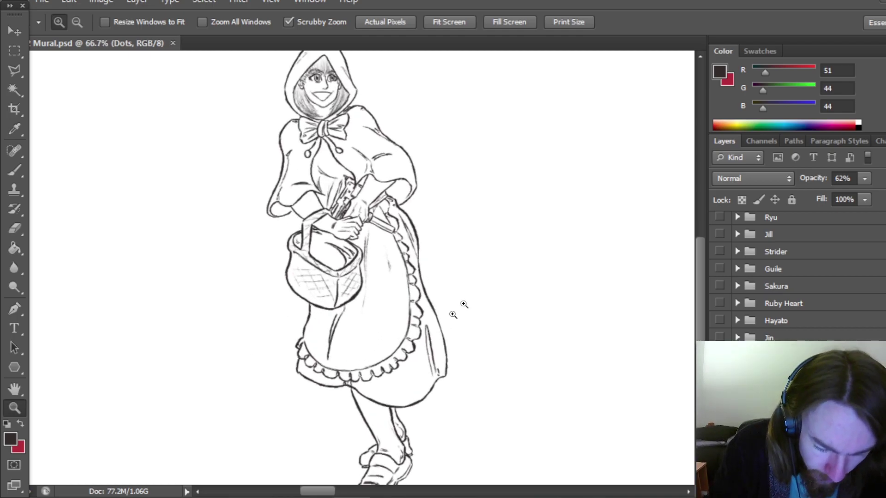
{"action": "scroll", "coordinate": [683, 294], "scroll_direction": "up", "scroll_amount": 3}
{"action": "left_click", "coordinate": [416, 275]}
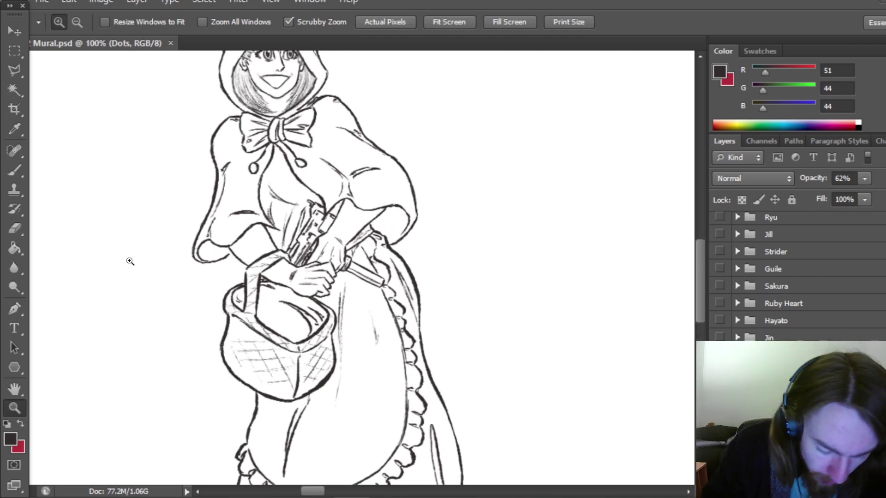
{"action": "left_click", "coordinate": [14, 171]}
{"action": "left_click", "coordinate": [68, 24]}
{"action": "scroll", "coordinate": [169, 217], "scroll_direction": "down", "scroll_amount": 3}
{"action": "double_click", "coordinate": [92, 187]}
{"action": "scroll", "coordinate": [361, 237], "scroll_direction": "up", "scroll_amount": 3}
{"action": "mouse_move", "coordinate": [323, 265]}
{"action": "left_mouse_down"}
{"action": "mouse_move", "coordinate": [348, 282]}
{"action": "mouse_move", "coordinate": [316, 281]}
{"action": "mouse_move", "coordinate": [288, 251]}
{"action": "mouse_move", "coordinate": [301, 255]}
{"action": "mouse_move", "coordinate": [302, 240]}
{"action": "mouse_move", "coordinate": [247, 244]}
{"action": "mouse_move", "coordinate": [288, 200]}
{"action": "mouse_move", "coordinate": [294, 225]}
{"action": "mouse_move", "coordinate": [243, 208]}
{"action": "mouse_move", "coordinate": [284, 173]}
{"action": "mouse_move", "coordinate": [333, 226]}
{"action": "mouse_move", "coordinate": [319, 259]}
{"action": "mouse_move", "coordinate": [282, 166]}
{"action": "mouse_move", "coordinate": [323, 218]}
{"action": "mouse_move", "coordinate": [275, 223]}
{"action": "left_mouse_up"}
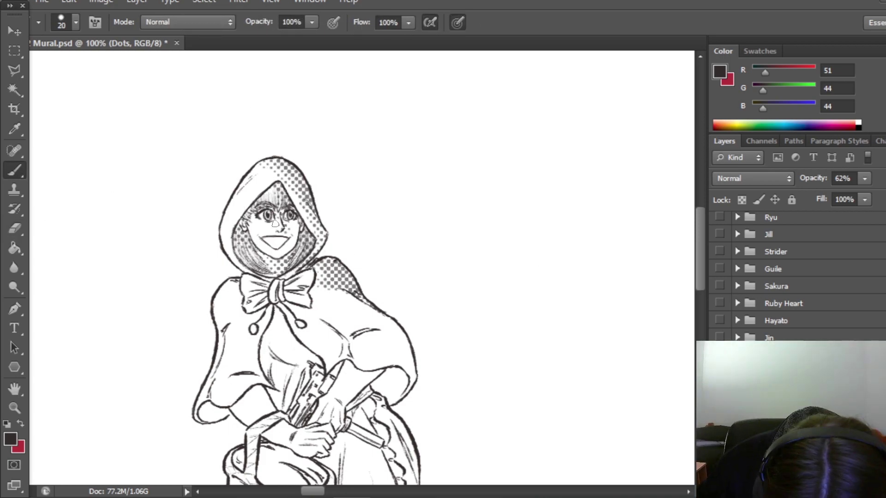
{"action": "key", "text": "e"}
{"action": "key", "text": "b"}
- Shade the bow and the cape's draped sleeve over the gun arm with halftone dots
{"action": "mouse_move", "coordinate": [305, 270]}
{"action": "left_mouse_down"}
{"action": "mouse_move", "coordinate": [277, 300]}
{"action": "mouse_move", "coordinate": [249, 305]}
{"action": "left_mouse_up"}
{"action": "key", "text": "e"}
{"action": "key", "text": "b"}
{"action": "key", "text": "e"}
{"action": "key", "text": "b"}
{"action": "mouse_move", "coordinate": [344, 358]}
{"action": "left_mouse_down"}
{"action": "mouse_move", "coordinate": [337, 332]}
{"action": "mouse_move", "coordinate": [397, 295]}
{"action": "left_mouse_up"}
- Shade the bodice, forearms and the cape's lower hem with halftone dots
{"action": "scroll", "coordinate": [397, 295], "scroll_direction": "down", "scroll_amount": 3}
{"action": "mouse_move", "coordinate": [392, 244]}
{"action": "left_mouse_down"}
{"action": "mouse_move", "coordinate": [387, 300]}
{"action": "mouse_move", "coordinate": [394, 258]}
{"action": "left_mouse_up"}
{"action": "scroll", "coordinate": [394, 258], "scroll_direction": "up", "scroll_amount": 2}
{"action": "mouse_move", "coordinate": [245, 344]}
{"action": "left_mouse_down"}
{"action": "mouse_move", "coordinate": [317, 351]}
{"action": "mouse_move", "coordinate": [253, 307]}
{"action": "mouse_move", "coordinate": [275, 293]}
{"action": "mouse_move", "coordinate": [262, 291]}
{"action": "mouse_move", "coordinate": [351, 242]}
{"action": "left_mouse_up"}
{"action": "scroll", "coordinate": [352, 242], "scroll_direction": "down", "scroll_amount": 2}
{"action": "mouse_move", "coordinate": [203, 341]}
{"action": "left_mouse_down"}
{"action": "mouse_move", "coordinate": [258, 328]}
{"action": "mouse_move", "coordinate": [286, 356]}
{"action": "left_mouse_up"}
{"action": "left_click_drag", "start_coordinate": [354, 323], "coordinate": [296, 406]}
- Shade the basket and the outer side of the skirt with halftone dots
{"action": "scroll", "coordinate": [295, 406], "scroll_direction": "down", "scroll_amount": 3}
{"action": "mouse_move", "coordinate": [240, 323]}
{"action": "left_mouse_down"}
{"action": "mouse_move", "coordinate": [323, 365]}
{"action": "mouse_move", "coordinate": [276, 350]}
{"action": "left_mouse_up"}
{"action": "scroll", "coordinate": [277, 351], "scroll_direction": "down", "scroll_amount": 3}
{"action": "mouse_move", "coordinate": [438, 462]}
{"action": "left_mouse_down"}
{"action": "mouse_move", "coordinate": [412, 242]}
{"action": "mouse_move", "coordinate": [360, 203]}
{"action": "mouse_move", "coordinate": [323, 383]}
{"action": "mouse_move", "coordinate": [378, 277]}
{"action": "mouse_move", "coordinate": [442, 379]}
{"action": "left_mouse_up"}
- Shade the apron's folds, its frill and the skirt beneath the hem with halftone dots
{"action": "scroll", "coordinate": [442, 378], "scroll_direction": "down", "scroll_amount": 4}
{"action": "left_click_drag", "start_coordinate": [247, 350], "coordinate": [315, 380]}
{"action": "mouse_move", "coordinate": [415, 277]}
{"action": "left_mouse_down"}
{"action": "mouse_move", "coordinate": [332, 388]}
{"action": "mouse_move", "coordinate": [406, 351]}
{"action": "mouse_move", "coordinate": [415, 334]}
{"action": "left_mouse_up"}
{"action": "scroll", "coordinate": [406, 351], "scroll_direction": "up", "scroll_amount": 3}
{"action": "left_click_drag", "start_coordinate": [268, 420], "coordinate": [346, 430]}
{"action": "mouse_move", "coordinate": [402, 397]}
{"action": "left_mouse_down"}
{"action": "mouse_move", "coordinate": [415, 323]}
{"action": "mouse_move", "coordinate": [392, 276]}
{"action": "left_mouse_up"}
- Shade the legs and shoes with halftone dots and save the mural
{"action": "scroll", "coordinate": [392, 277], "scroll_direction": "down", "scroll_amount": 5}
{"action": "mouse_move", "coordinate": [401, 341]}
{"action": "left_mouse_down"}
{"action": "mouse_move", "coordinate": [373, 291]}
{"action": "mouse_move", "coordinate": [392, 351]}
{"action": "mouse_move", "coordinate": [369, 406]}
{"action": "mouse_move", "coordinate": [350, 351]}
{"action": "left_mouse_up"}
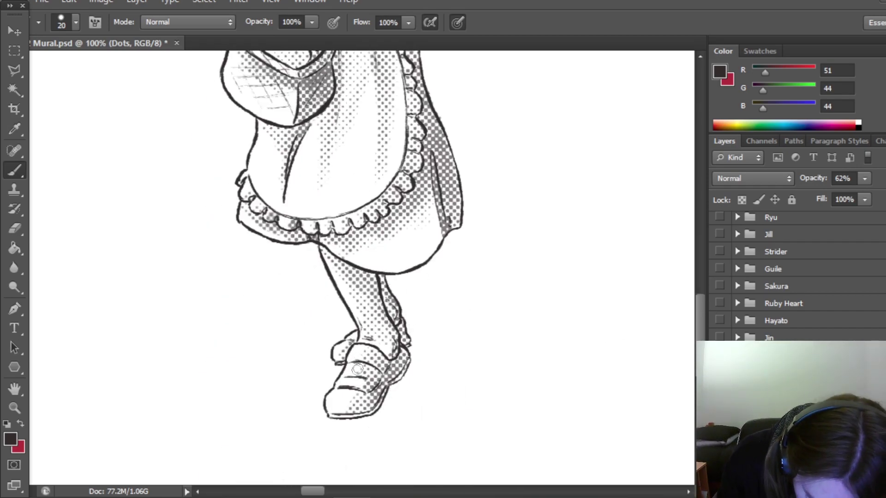
{"action": "scroll", "coordinate": [364, 351], "scroll_direction": "up", "scroll_amount": 1}
{"action": "left_click_drag", "start_coordinate": [376, 319], "coordinate": [380, 349]}
{"action": "key", "text": "ctrl+minus"}
{"action": "key", "text": "ctrl+minus"}
{"action": "key", "text": "ctrl+s"}
{"action": "key", "text": "z"}
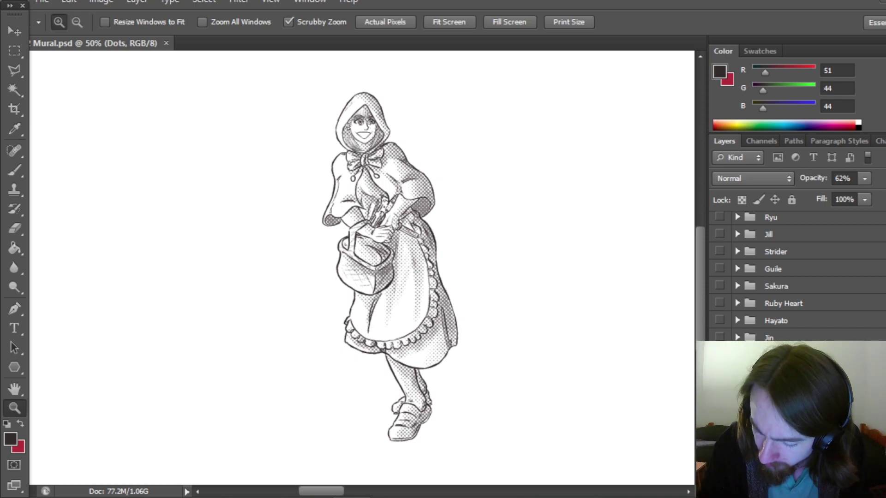
- Create a layer group named colour and add a new layer
{"action": "key", "text": "ctrl+g"}
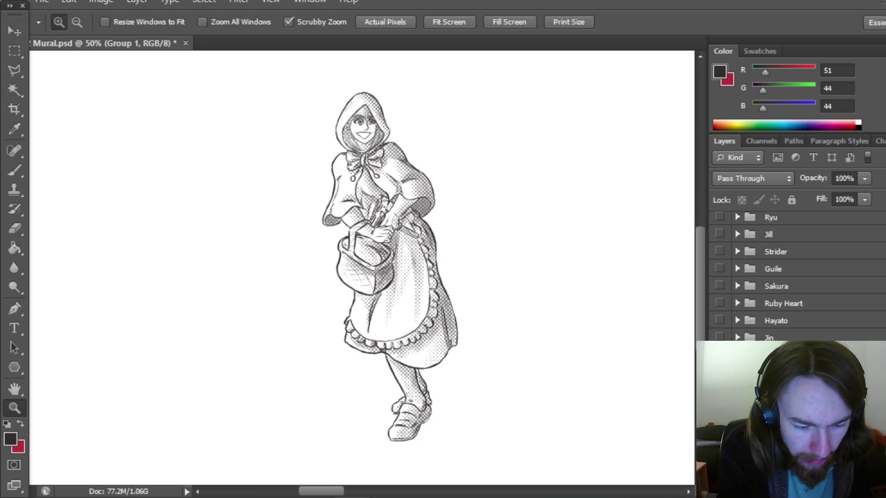
{"action": "key", "text": "Return"}
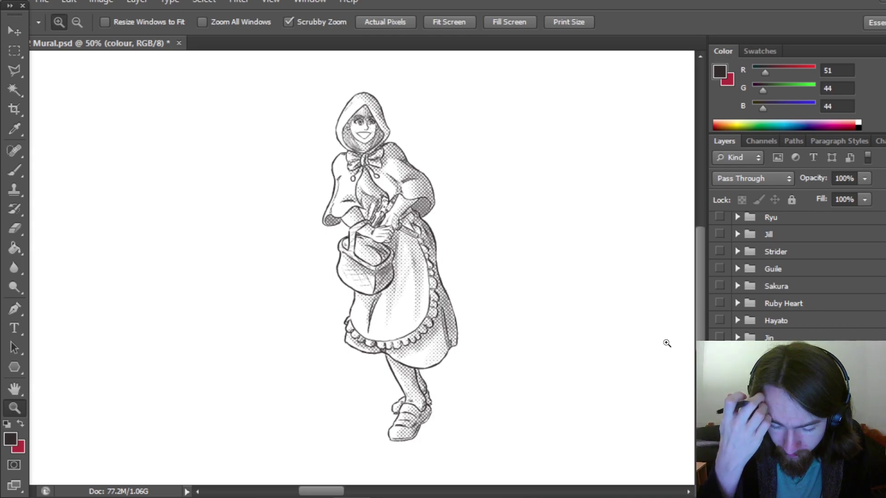
{"action": "key", "text": "ctrl+shift+alt+n"}
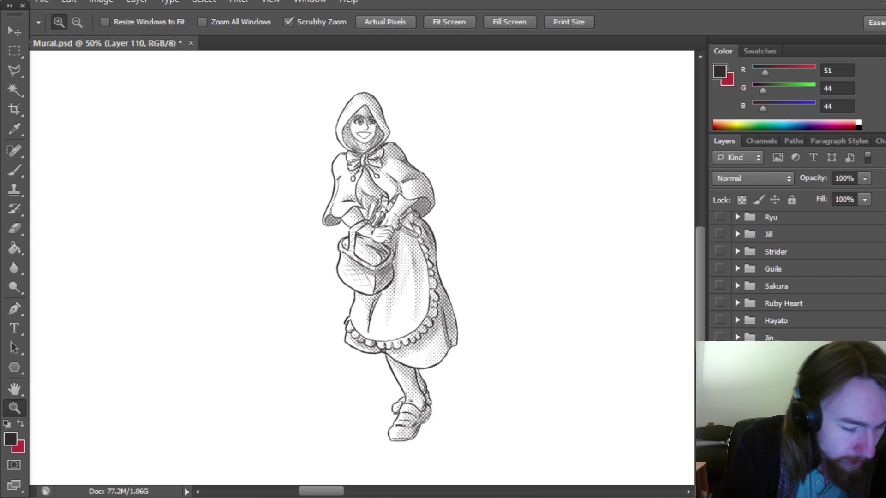
- Name the new layer Skin, reveal the blue backdrop behind the figure, and save the mural
{"action": "key", "text": "Return"}
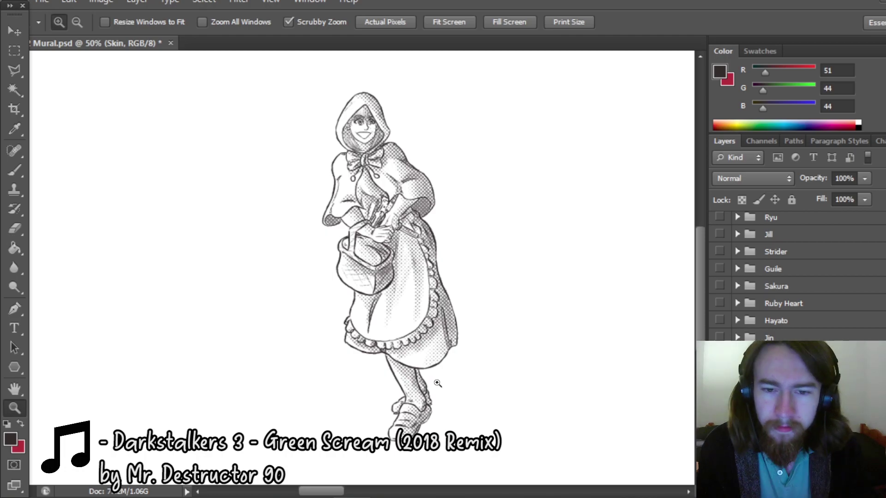
{"action": "left_click", "coordinate": [397, 135]}
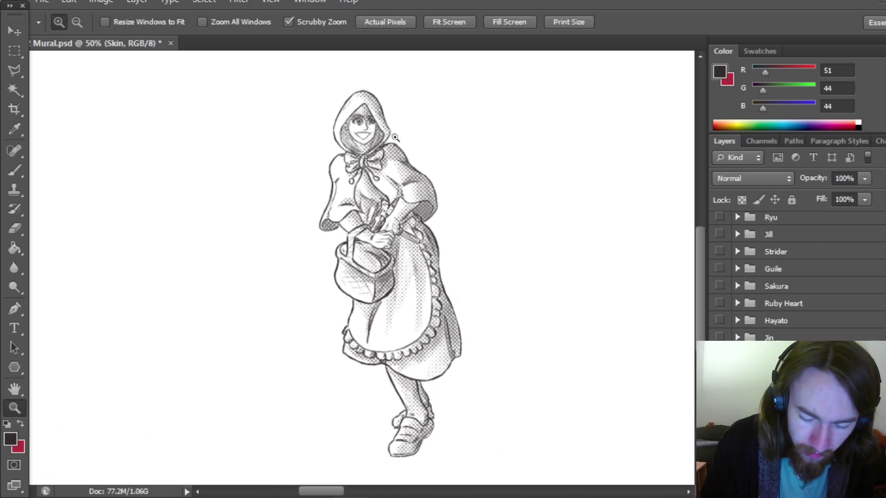
{"action": "left_click", "coordinate": [397, 135]}
{"action": "left_click_drag", "start_coordinate": [700, 281], "coordinate": [696, 247]}
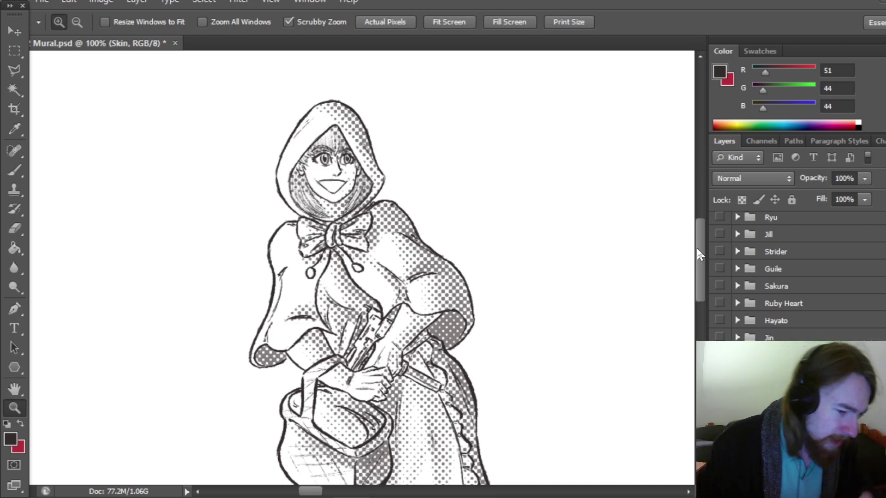
{"action": "left_click_drag", "start_coordinate": [696, 249], "coordinate": [698, 304]}
{"action": "scroll", "coordinate": [794, 276], "scroll_direction": "up", "scroll_amount": 5}
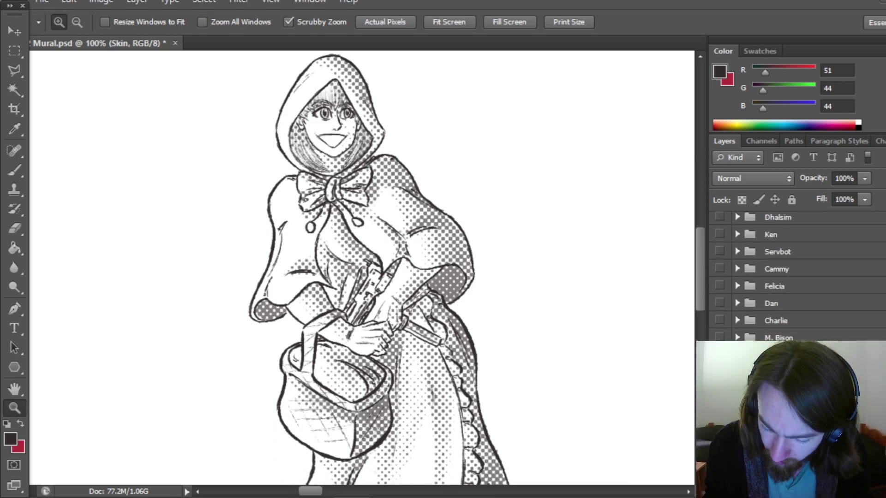
{"action": "scroll", "coordinate": [793, 276], "scroll_direction": "up", "scroll_amount": 10}
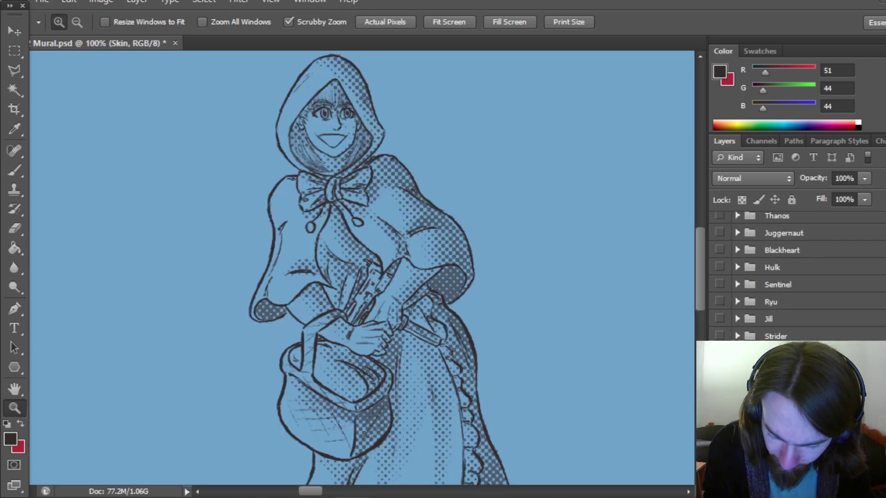
{"action": "left_click_drag", "start_coordinate": [699, 308], "coordinate": [701, 290]}
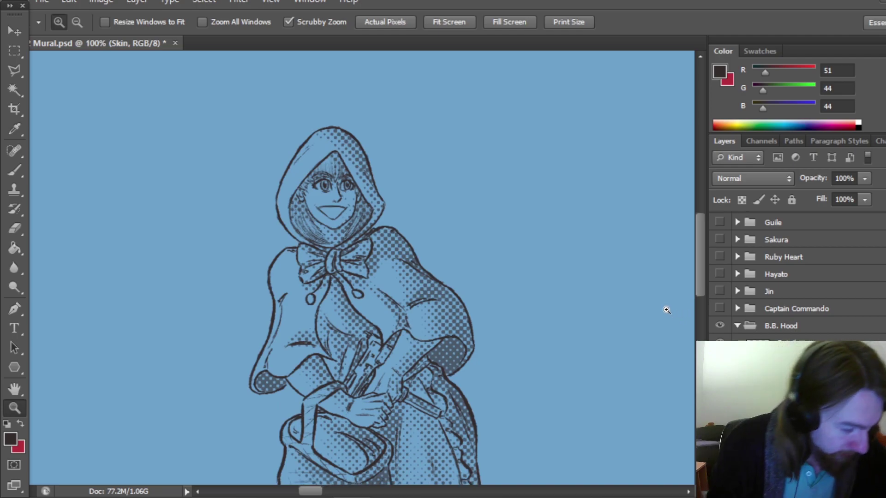
{"action": "key", "text": "ctrl+s"}
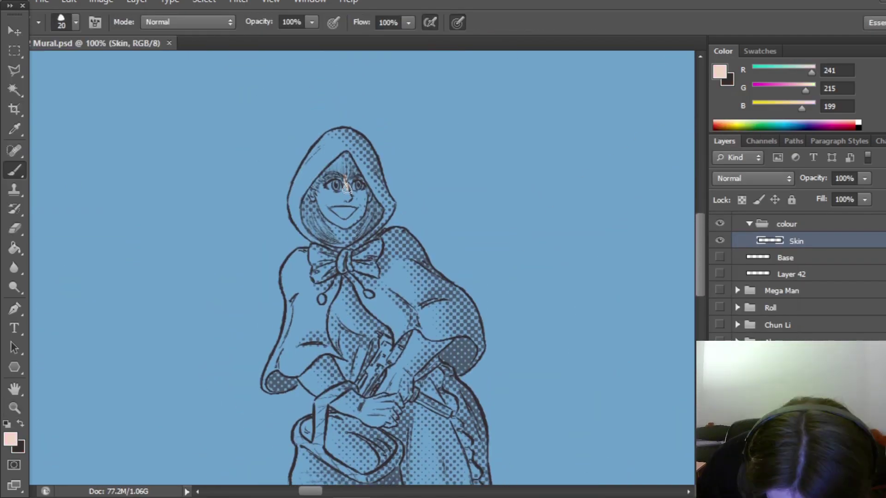
- Paint flat colours for the skin, blonde hair, blue eyes, brown basket and grey gun on separate layers
{"action": "mouse_move", "coordinate": [347, 188]}
{"action": "left_mouse_down"}
{"action": "mouse_move", "coordinate": [312, 193]}
{"action": "mouse_move", "coordinate": [342, 239]}
{"action": "mouse_move", "coordinate": [368, 214]}
{"action": "mouse_move", "coordinate": [358, 191]}
{"action": "mouse_move", "coordinate": [340, 197]}
{"action": "left_mouse_up"}
{"action": "scroll", "coordinate": [331, 214], "scroll_direction": "down", "scroll_amount": 2}
{"action": "mouse_move", "coordinate": [302, 323]}
{"action": "left_mouse_down"}
{"action": "mouse_move", "coordinate": [355, 334]}
{"action": "mouse_move", "coordinate": [369, 360]}
{"action": "mouse_move", "coordinate": [397, 355]}
{"action": "mouse_move", "coordinate": [416, 305]}
{"action": "mouse_move", "coordinate": [426, 325]}
{"action": "mouse_move", "coordinate": [461, 323]}
{"action": "left_mouse_up"}
{"action": "scroll", "coordinate": [415, 305], "scroll_direction": "down", "scroll_amount": 8}
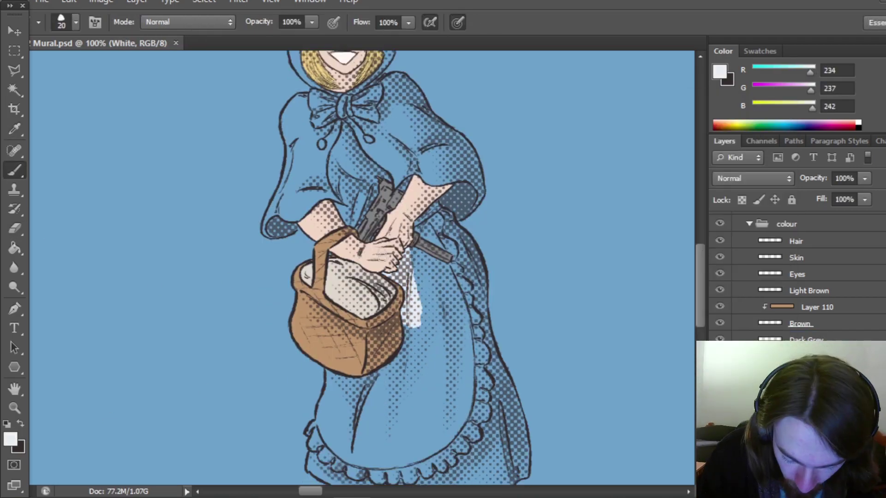
- Paint the apron, its frill and the blouse front off-white (RGB 234, 237, 242) on the White layer
{"action": "mouse_move", "coordinate": [382, 256]}
{"action": "left_mouse_down"}
{"action": "mouse_move", "coordinate": [342, 313]}
{"action": "mouse_move", "coordinate": [363, 208]}
{"action": "mouse_move", "coordinate": [402, 187]}
{"action": "mouse_move", "coordinate": [345, 143]}
{"action": "mouse_move", "coordinate": [437, 208]}
{"action": "mouse_move", "coordinate": [452, 326]}
{"action": "mouse_move", "coordinate": [368, 451]}
{"action": "mouse_move", "coordinate": [318, 442]}
{"action": "mouse_move", "coordinate": [336, 370]}
{"action": "mouse_move", "coordinate": [335, 466]}
{"action": "mouse_move", "coordinate": [372, 445]}
{"action": "mouse_move", "coordinate": [423, 444]}
{"action": "mouse_move", "coordinate": [496, 387]}
{"action": "left_mouse_up"}
{"action": "scroll", "coordinate": [339, 466], "scroll_direction": "down", "scroll_amount": 2}
{"action": "left_click_drag", "start_coordinate": [441, 185], "coordinate": [427, 210]}
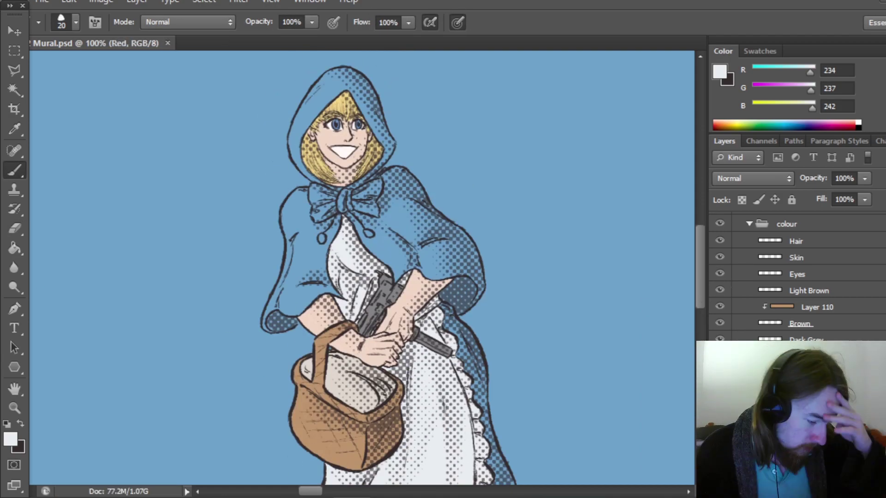
- Paint the hood, cape, bow, skirt and shoes red (RGB 220, 57, 61) on the Red layer and collapse the colour group
{"action": "left_click", "coordinate": [10, 438]}
{"action": "left_click_drag", "start_coordinate": [588, 192], "coordinate": [587, 138]}
{"action": "left_click", "coordinate": [519, 168]}
{"action": "left_click", "coordinate": [735, 129]}
{"action": "mouse_move", "coordinate": [350, 194]}
{"action": "left_mouse_down"}
{"action": "mouse_move", "coordinate": [415, 259]}
{"action": "mouse_move", "coordinate": [277, 318]}
{"action": "mouse_move", "coordinate": [292, 141]}
{"action": "mouse_move", "coordinate": [337, 73]}
{"action": "mouse_move", "coordinate": [478, 258]}
{"action": "mouse_move", "coordinate": [505, 475]}
{"action": "mouse_move", "coordinate": [475, 277]}
{"action": "left_mouse_up"}
{"action": "scroll", "coordinate": [475, 277], "scroll_direction": "down", "scroll_amount": 5}
{"action": "mouse_move", "coordinate": [323, 333]}
{"action": "left_mouse_down"}
{"action": "mouse_move", "coordinate": [462, 388]}
{"action": "mouse_move", "coordinate": [517, 277]}
{"action": "left_mouse_up"}
{"action": "scroll", "coordinate": [507, 300], "scroll_direction": "down", "scroll_amount": 4}
{"action": "mouse_move", "coordinate": [443, 277]}
{"action": "left_mouse_down"}
{"action": "mouse_move", "coordinate": [406, 329]}
{"action": "mouse_move", "coordinate": [471, 259]}
{"action": "mouse_move", "coordinate": [413, 265]}
{"action": "left_mouse_up"}
{"action": "key", "text": "z"}
{"action": "left_click", "coordinate": [688, 284], "text": "alt"}
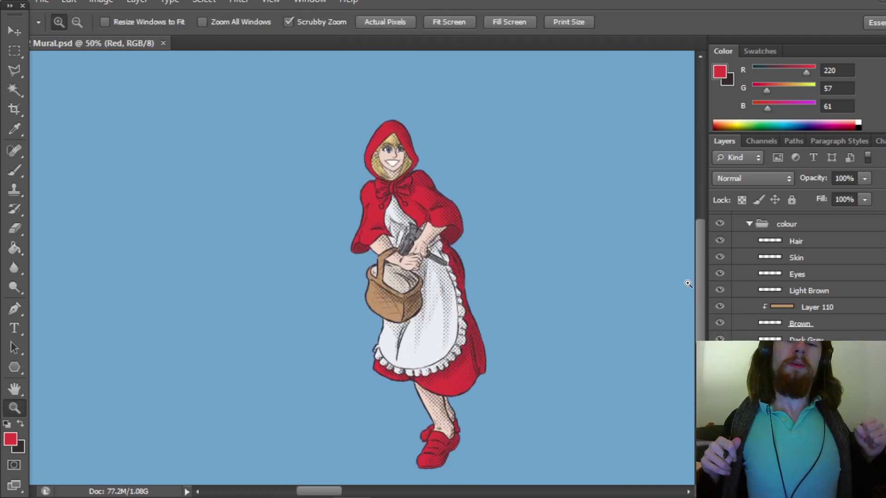
{"action": "scroll", "coordinate": [798, 277], "scroll_direction": "up", "scroll_amount": 2}
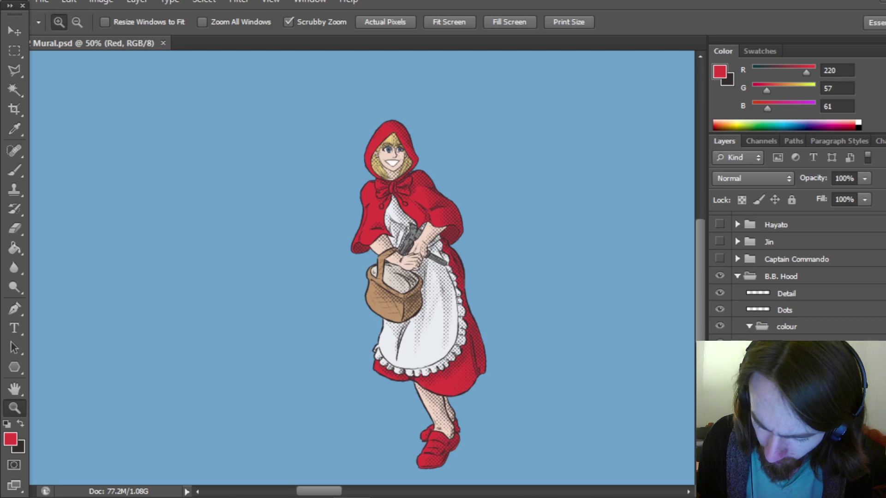
{"action": "left_click", "coordinate": [758, 326]}
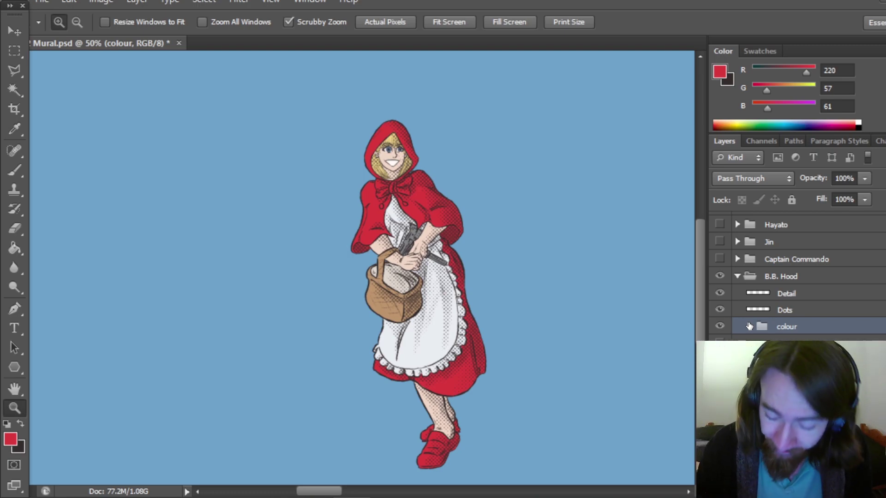
{"action": "key", "text": "ctrl+g"}
{"action": "double_click", "coordinate": [795, 326]}
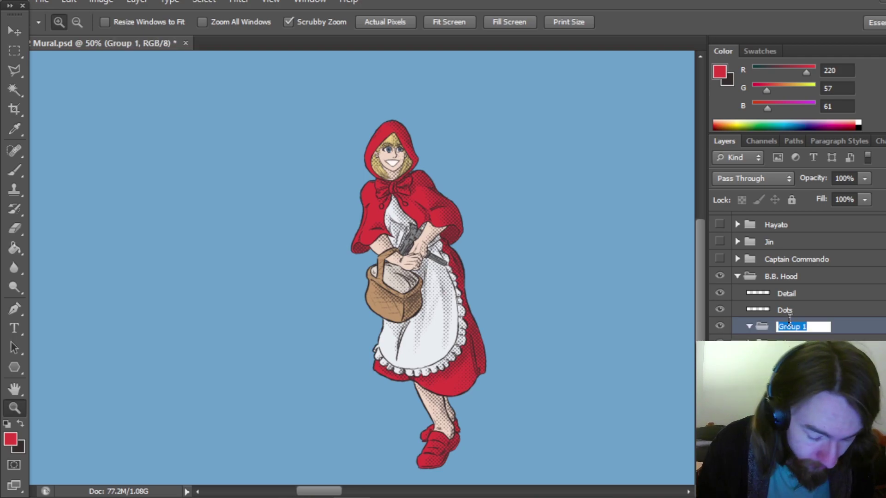
{"action": "key", "text": "ctrl+z"}
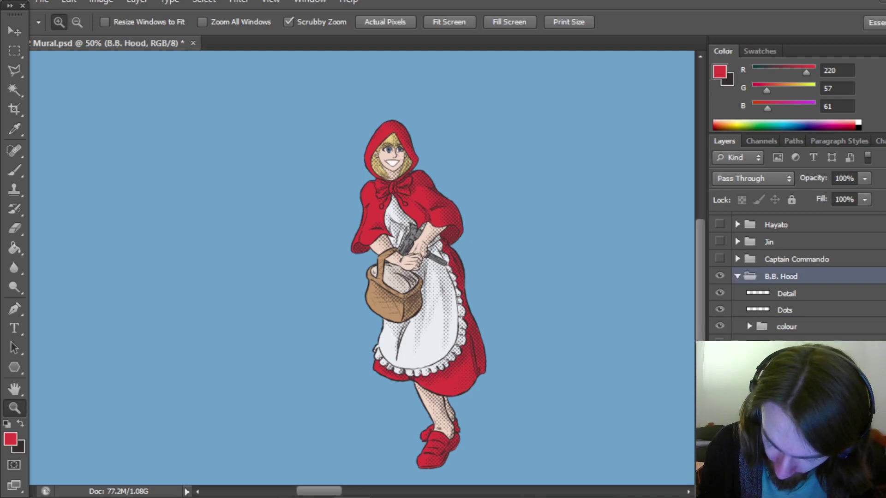
- Add a new layer above the colour group, clip it to the group and set its opacity to 40%
{"action": "left_click", "coordinate": [805, 328]}
{"action": "key", "text": "ctrl+shift+alt+n"}
{"action": "right_click", "coordinate": [810, 329]}
{"action": "left_click", "coordinate": [727, 171]}
{"action": "left_click_drag", "start_coordinate": [797, 176], "coordinate": [773, 155]}
- Sample the yellow swatch (ffdb86) as background colour and the purple swatch (4a2556) as foreground colour
{"action": "left_click_drag", "start_coordinate": [339, 491], "coordinate": [463, 493]}
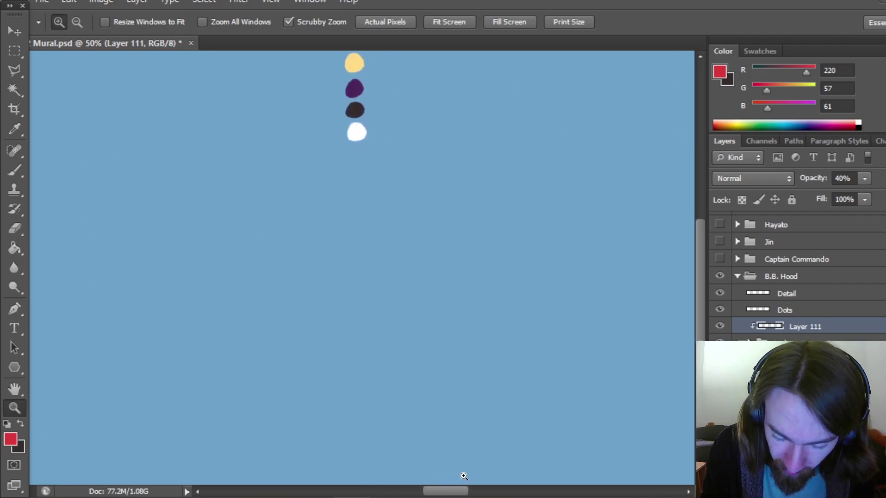
{"action": "key", "text": "i"}
{"action": "left_click", "coordinate": [11, 439]}
{"action": "left_click", "coordinate": [368, 59]}
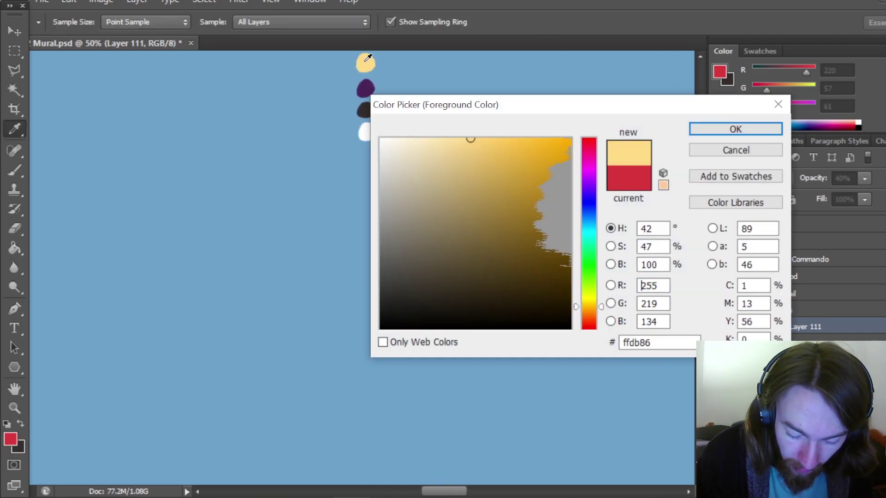
{"action": "left_click", "coordinate": [718, 126]}
{"action": "key", "text": "z"}
{"action": "key", "text": "x"}
{"action": "key", "text": "i"}
{"action": "left_click", "coordinate": [11, 440]}
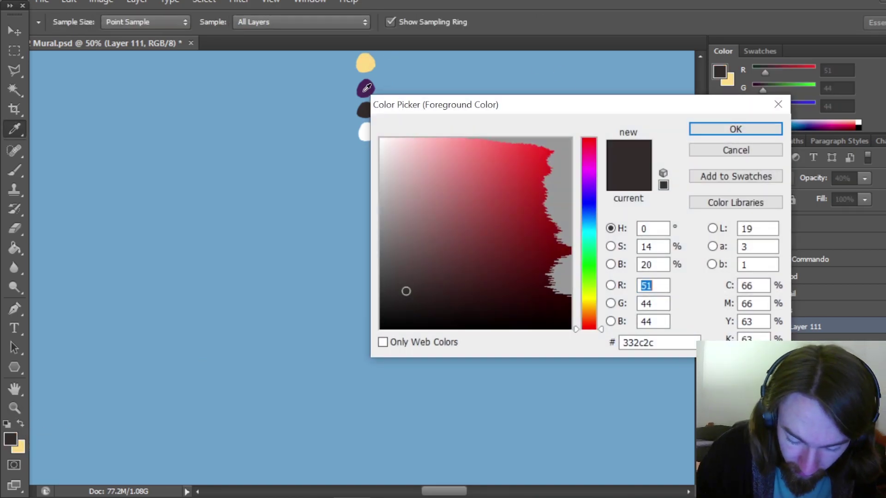
{"action": "left_click", "coordinate": [367, 85]}
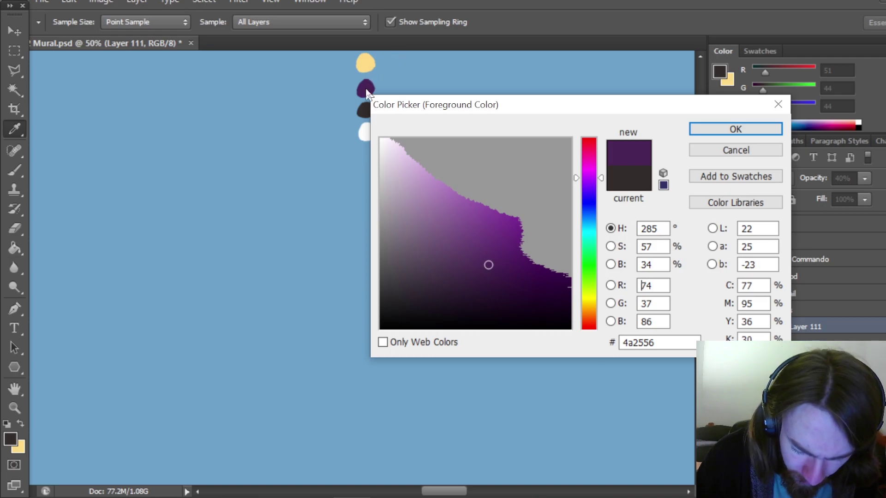
{"action": "left_click", "coordinate": [712, 133]}
{"action": "key", "text": "z"}
- Switch to the Brush tool for shading the figure and save the mural
{"action": "left_click_drag", "start_coordinate": [445, 492], "coordinate": [331, 495]}
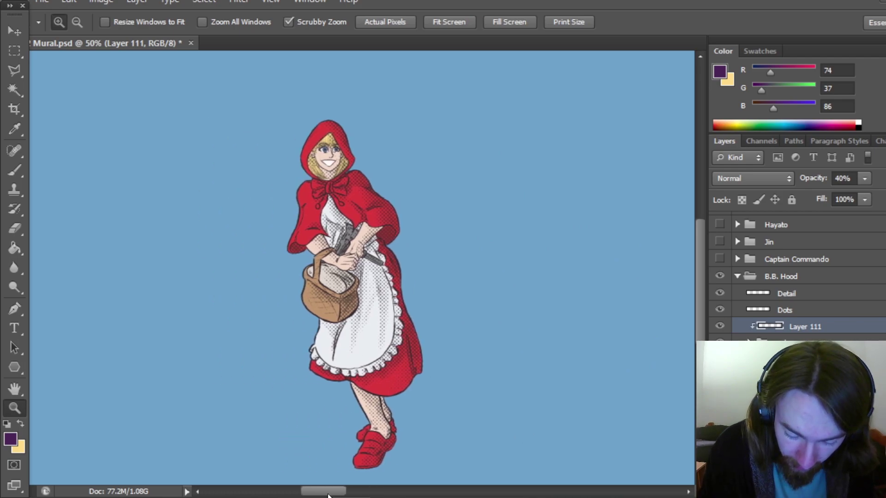
{"action": "left_click", "coordinate": [377, 293]}
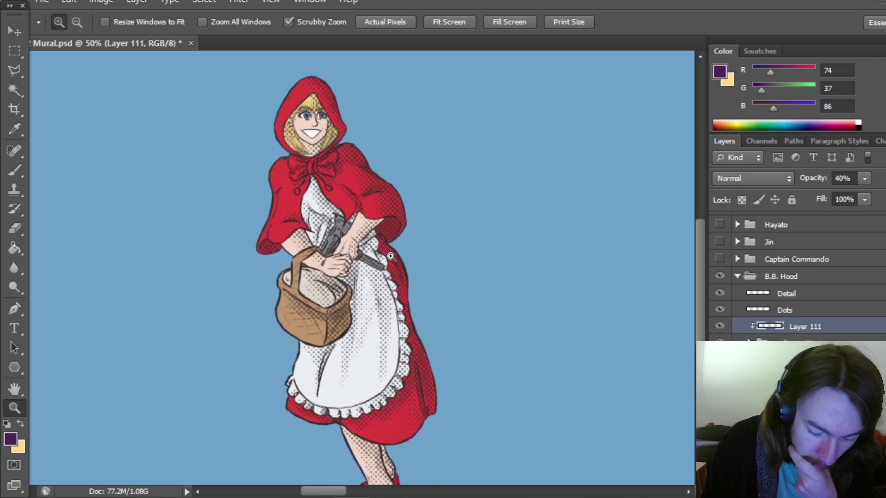
{"action": "mouse_move", "coordinate": [699, 261]}
{"action": "left_mouse_down"}
{"action": "mouse_move", "coordinate": [702, 246]}
{"action": "mouse_move", "coordinate": [698, 260]}
{"action": "left_mouse_up"}
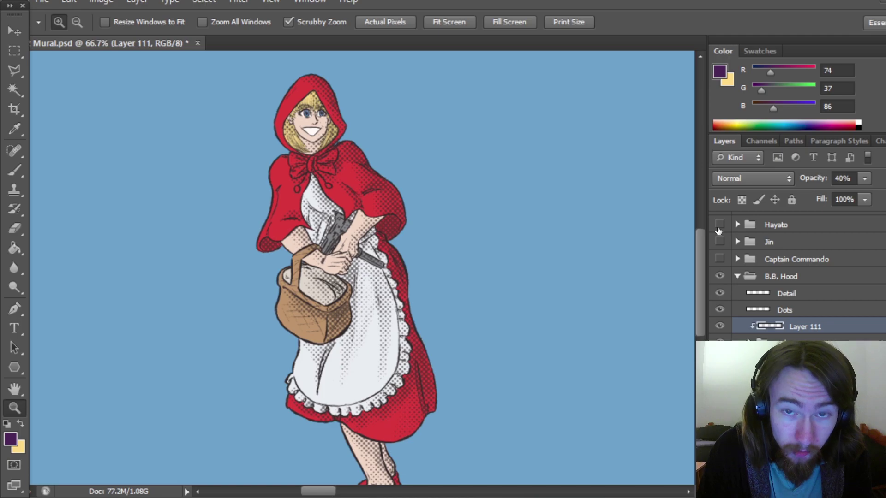
{"action": "left_click_drag", "start_coordinate": [702, 276], "coordinate": [695, 239]}
{"action": "left_click", "coordinate": [443, 328]}
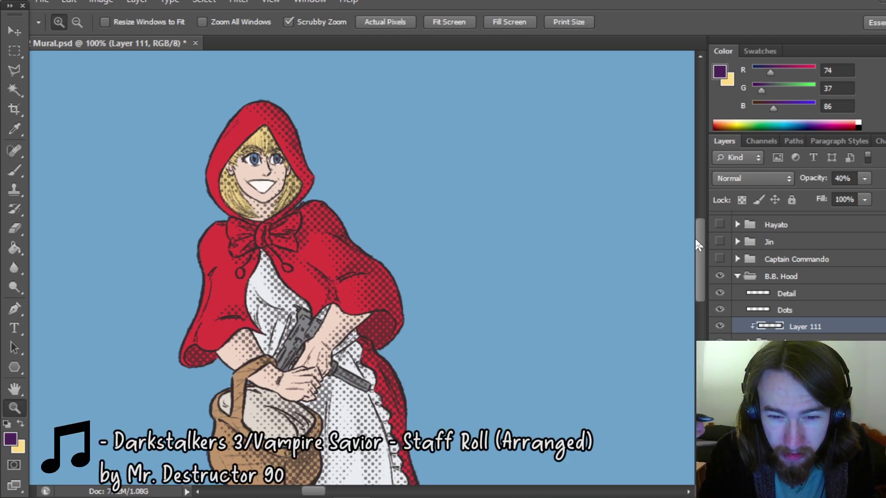
{"action": "mouse_move", "coordinate": [700, 269]}
{"action": "left_mouse_down"}
{"action": "mouse_move", "coordinate": [696, 364]}
{"action": "mouse_move", "coordinate": [706, 255]}
{"action": "mouse_move", "coordinate": [684, 328]}
{"action": "mouse_move", "coordinate": [690, 274]}
{"action": "left_mouse_up"}
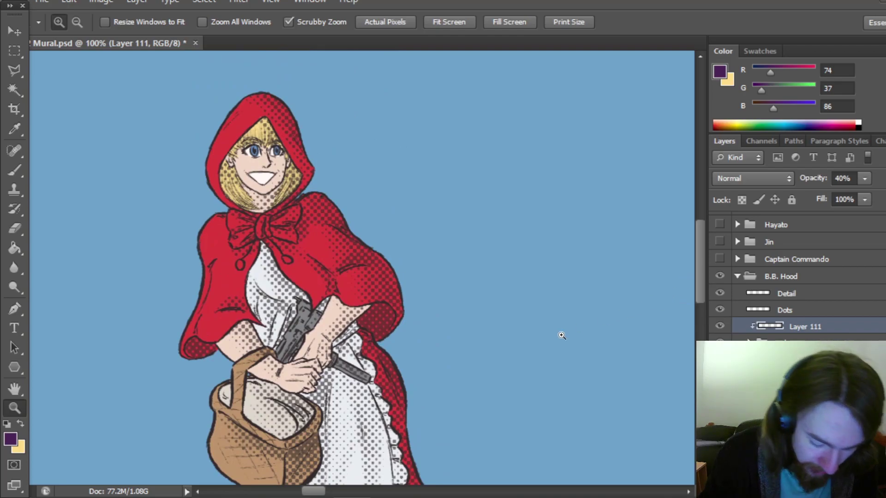
{"action": "left_click", "coordinate": [23, 171]}
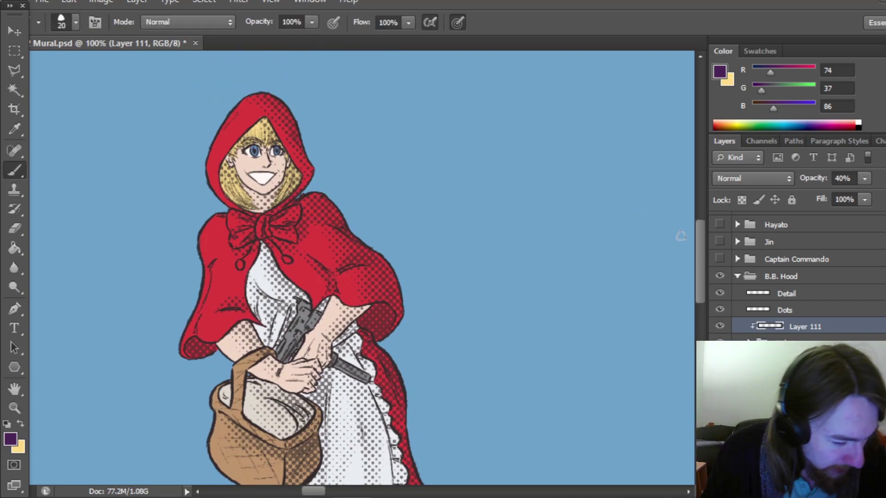
{"action": "key", "text": "ctrl+s"}
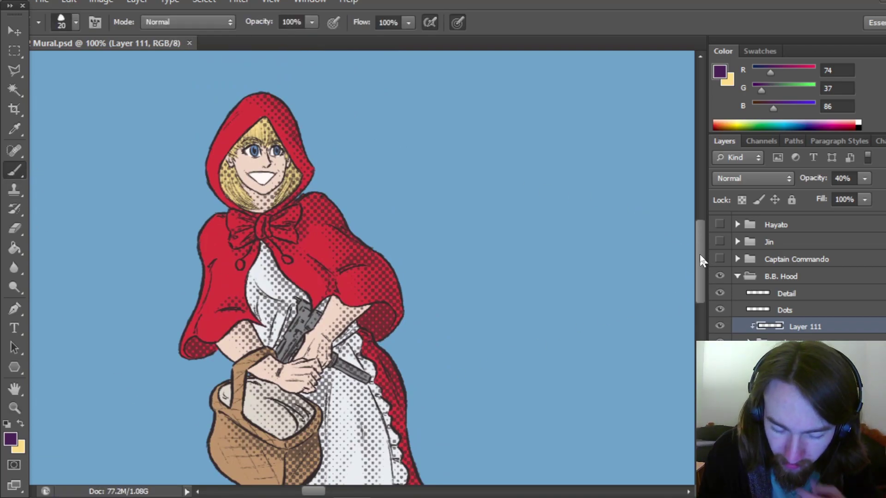
- Paint purple shadows over the dotted areas of the face, hood, neck and outer side of the cape
{"action": "left_click_drag", "start_coordinate": [700, 253], "coordinate": [701, 244]}
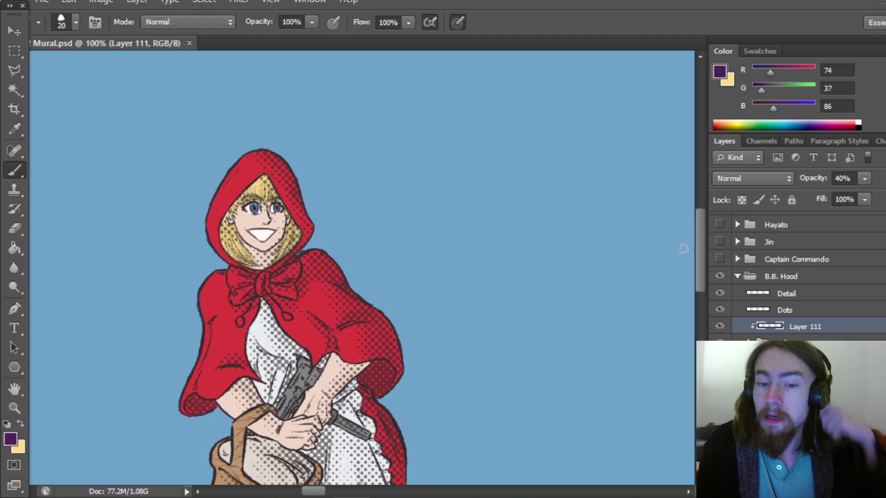
{"action": "mouse_move", "coordinate": [701, 260]}
{"action": "left_mouse_down"}
{"action": "mouse_move", "coordinate": [699, 248]}
{"action": "mouse_move", "coordinate": [701, 270]}
{"action": "left_mouse_up"}
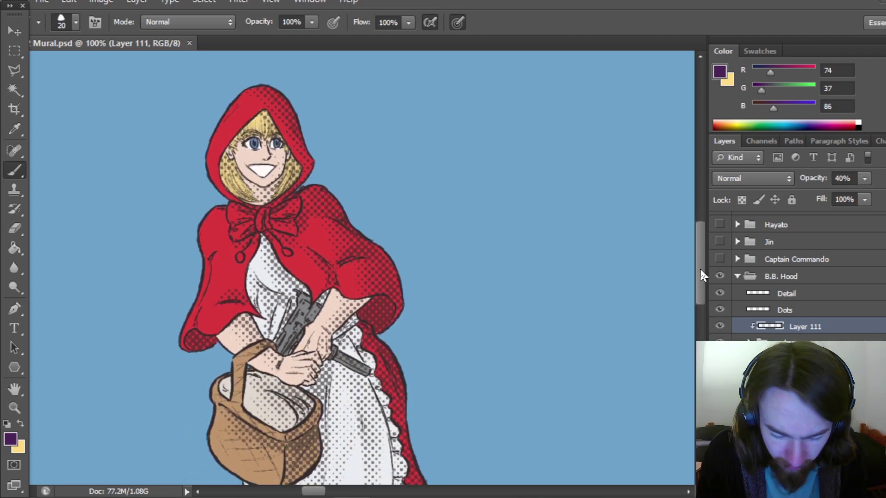
{"action": "scroll", "coordinate": [677, 289], "scroll_direction": "up", "scroll_amount": 5}
{"action": "left_click_drag", "start_coordinate": [273, 212], "coordinate": [291, 263]}
{"action": "mouse_move", "coordinate": [258, 231]}
{"action": "left_mouse_down"}
{"action": "mouse_move", "coordinate": [283, 255]}
{"action": "mouse_move", "coordinate": [279, 288]}
{"action": "mouse_move", "coordinate": [244, 269]}
{"action": "mouse_move", "coordinate": [243, 308]}
{"action": "mouse_move", "coordinate": [291, 302]}
{"action": "mouse_move", "coordinate": [252, 330]}
{"action": "mouse_move", "coordinate": [263, 349]}
{"action": "mouse_move", "coordinate": [288, 323]}
{"action": "mouse_move", "coordinate": [360, 340]}
{"action": "mouse_move", "coordinate": [369, 383]}
{"action": "left_mouse_up"}
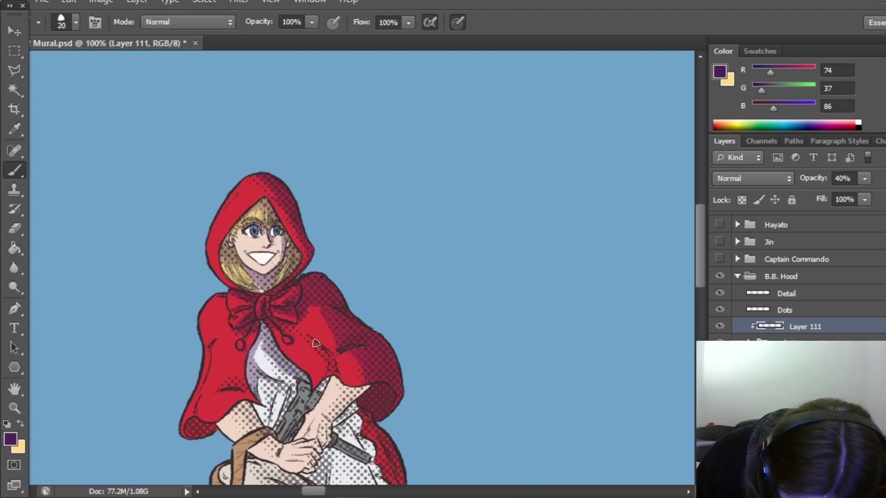
- Paint purple shadows on the blouse, arms, gun and basket
{"action": "scroll", "coordinate": [228, 317], "scroll_direction": "down", "scroll_amount": 4}
{"action": "mouse_move", "coordinate": [227, 318]}
{"action": "left_mouse_down"}
{"action": "mouse_move", "coordinate": [281, 308]}
{"action": "mouse_move", "coordinate": [295, 365]}
{"action": "mouse_move", "coordinate": [305, 353]}
{"action": "mouse_move", "coordinate": [278, 225]}
{"action": "mouse_move", "coordinate": [346, 322]}
{"action": "mouse_move", "coordinate": [318, 368]}
{"action": "mouse_move", "coordinate": [249, 356]}
{"action": "mouse_move", "coordinate": [290, 369]}
{"action": "mouse_move", "coordinate": [225, 402]}
{"action": "mouse_move", "coordinate": [260, 379]}
{"action": "mouse_move", "coordinate": [304, 398]}
{"action": "mouse_move", "coordinate": [244, 390]}
{"action": "left_mouse_up"}
{"action": "scroll", "coordinate": [303, 374], "scroll_direction": "down", "scroll_amount": 3}
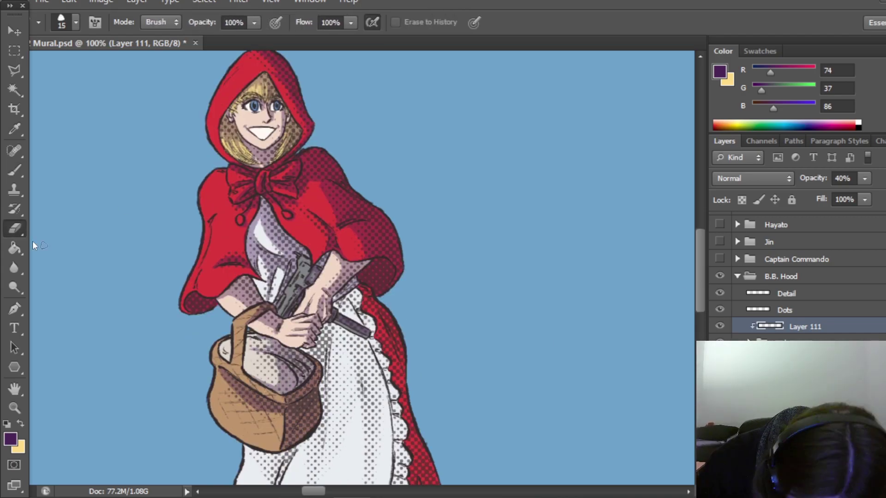
- Paint purple shadows along the skirt's outer side, the apron's frill and the skirt beneath it
{"action": "scroll", "coordinate": [435, 459], "scroll_direction": "down", "scroll_amount": 4}
{"action": "left_click_drag", "start_coordinate": [403, 383], "coordinate": [389, 258]}
{"action": "scroll", "coordinate": [389, 277], "scroll_direction": "down", "scroll_amount": 9}
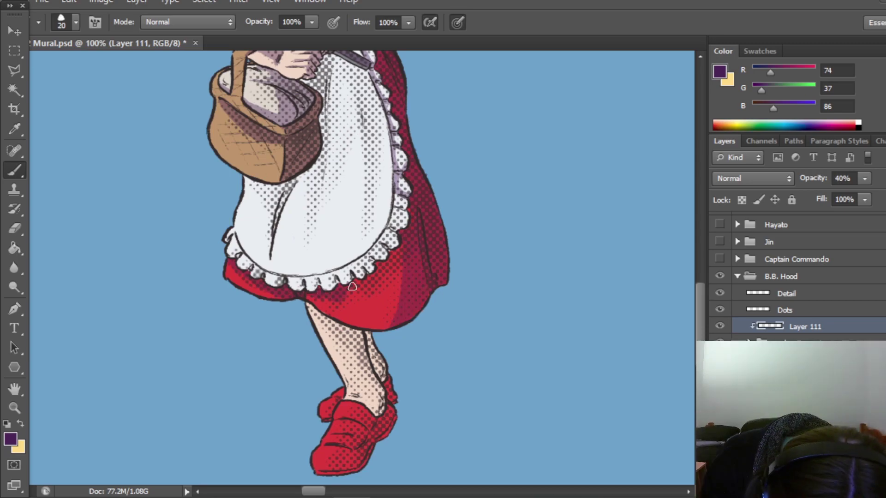
{"action": "scroll", "coordinate": [390, 313], "scroll_direction": "up", "scroll_amount": 4}
{"action": "left_click_drag", "start_coordinate": [390, 314], "coordinate": [277, 358]}
- Paint purple shadows into the apron's folds and beneath the hands and basket
{"action": "left_click_drag", "start_coordinate": [267, 313], "coordinate": [327, 134]}
{"action": "scroll", "coordinate": [328, 138], "scroll_direction": "up", "scroll_amount": 3}
{"action": "left_click_drag", "start_coordinate": [351, 335], "coordinate": [362, 176]}
{"action": "scroll", "coordinate": [364, 185], "scroll_direction": "up", "scroll_amount": 3}
- Paint purple shadows on the legs and shoes
{"action": "scroll", "coordinate": [360, 332], "scroll_direction": "down", "scroll_amount": 9}
{"action": "left_click_drag", "start_coordinate": [341, 341], "coordinate": [378, 410]}
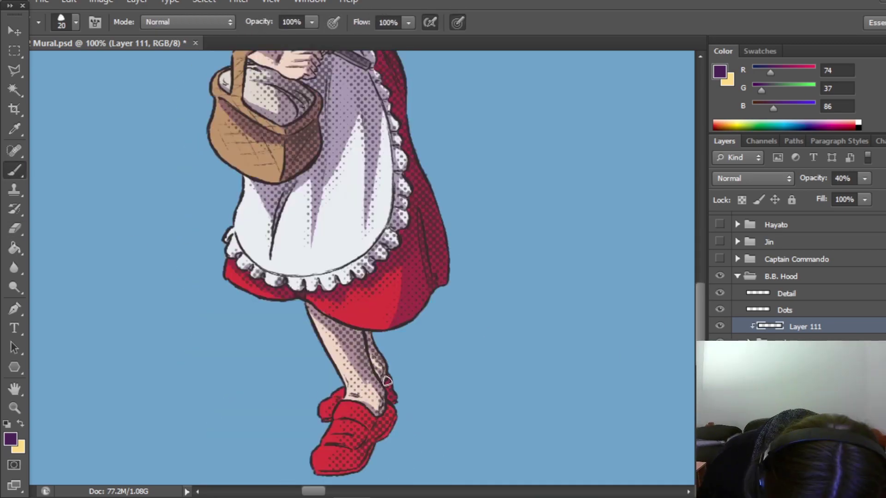
{"action": "scroll", "coordinate": [369, 396], "scroll_direction": "down", "scroll_amount": 4}
{"action": "left_click_drag", "start_coordinate": [388, 305], "coordinate": [345, 329]}
- Paint yellow highlights (RGB 255, 219, 134) along the figure's lit edges from hood to shoes and save the mural
{"action": "scroll", "coordinate": [345, 329], "scroll_direction": "up", "scroll_amount": 13}
{"action": "key", "text": "x"}
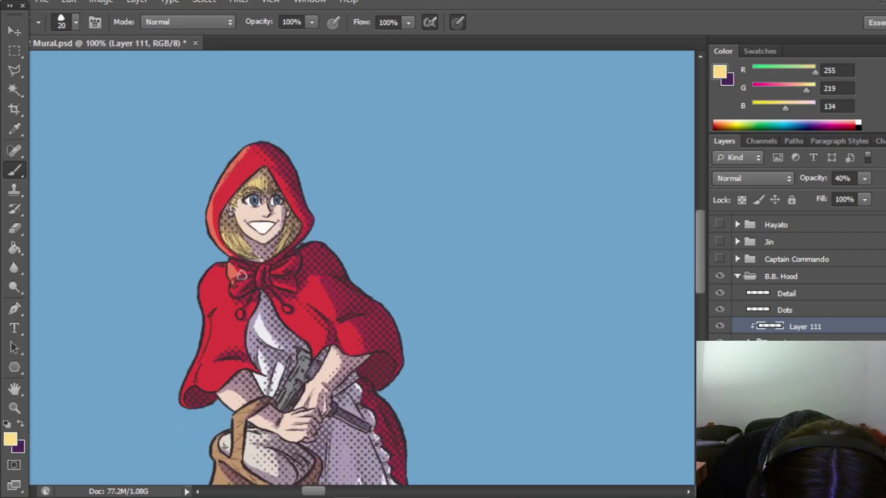
{"action": "scroll", "coordinate": [226, 283], "scroll_direction": "down", "scroll_amount": 5}
{"action": "scroll", "coordinate": [297, 288], "scroll_direction": "down", "scroll_amount": 3}
{"action": "scroll", "coordinate": [300, 305], "scroll_direction": "up", "scroll_amount": 5}
{"action": "scroll", "coordinate": [310, 368], "scroll_direction": "down", "scroll_amount": 9}
{"action": "scroll", "coordinate": [310, 367], "scroll_direction": "down", "scroll_amount": 5}
{"action": "key", "text": "z"}
{"action": "key", "text": "ctrl+minus"}
{"action": "key", "text": "ctrl+minus"}
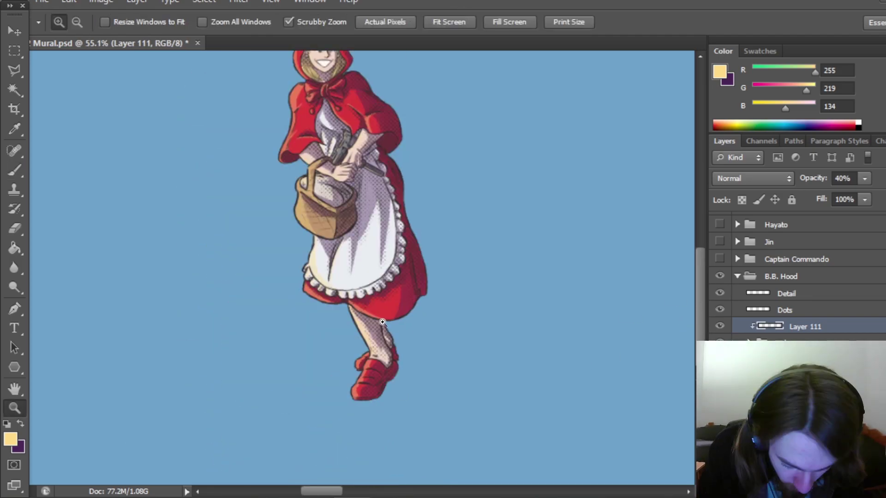
{"action": "scroll", "coordinate": [693, 255], "scroll_direction": "up", "scroll_amount": 3}
{"action": "key", "text": "ctrl+s"}
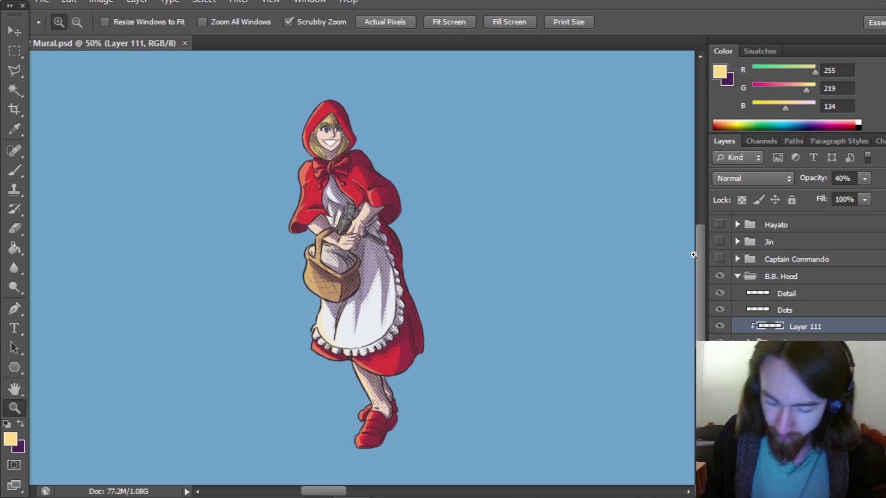
- Add a layer named Lightline directly above the Dots layer in the B.B. Hood group
{"action": "left_click_drag", "start_coordinate": [331, 492], "coordinate": [454, 463]}
{"action": "left_click_drag", "start_coordinate": [698, 307], "coordinate": [702, 292]}
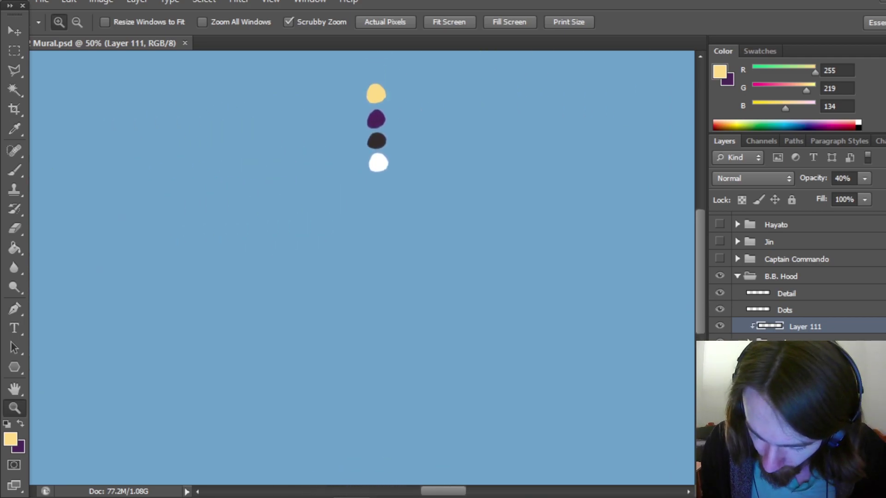
{"action": "key", "text": "ctrl+shift+alt+n"}
{"action": "left_click_drag", "start_coordinate": [783, 330], "coordinate": [793, 312]}
{"action": "double_click", "coordinate": [794, 311]}
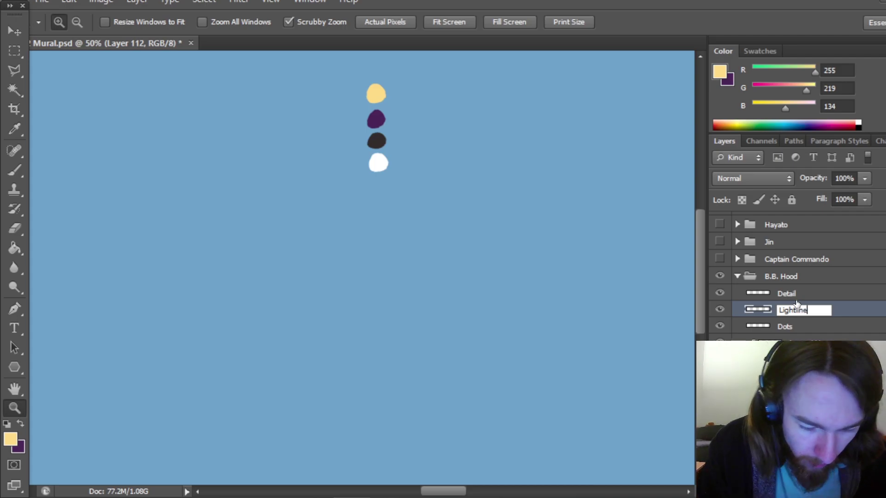
{"action": "key", "text": "Return"}
- Sample the palette dots to set the foreground colour to white and the background colour to dark brown-grey (RGB 51, 44, 44)
{"action": "left_click", "coordinate": [10, 438]}
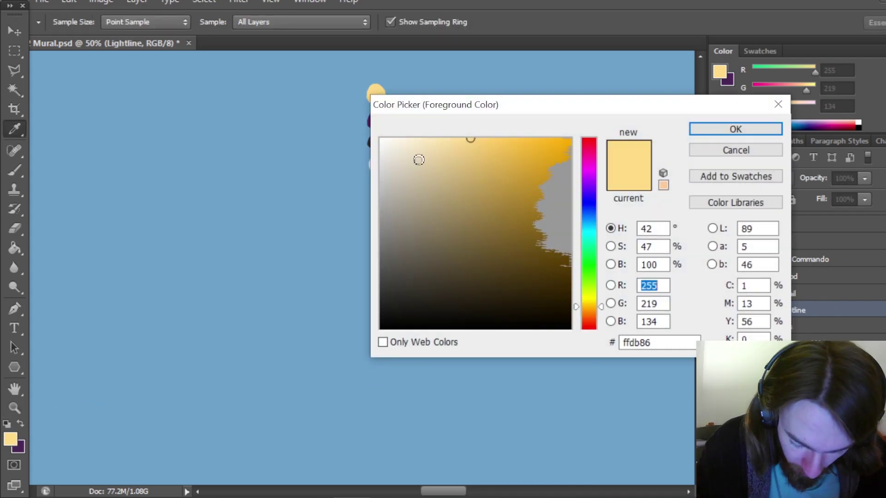
{"action": "left_click_drag", "start_coordinate": [441, 493], "coordinate": [443, 493]}
{"action": "left_click", "coordinate": [346, 137]}
{"action": "left_click", "coordinate": [702, 130]}
{"action": "key", "text": "z"}
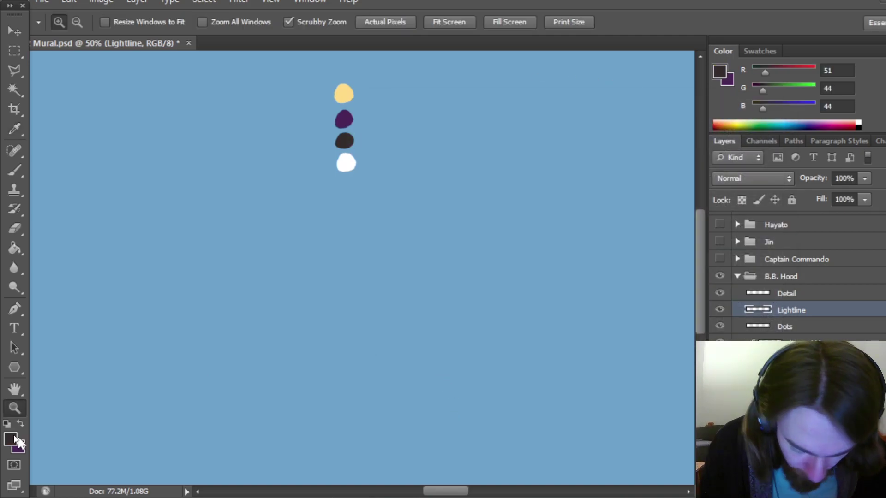
{"action": "left_click", "coordinate": [20, 423]}
{"action": "key", "text": "i"}
{"action": "left_click", "coordinate": [10, 437]}
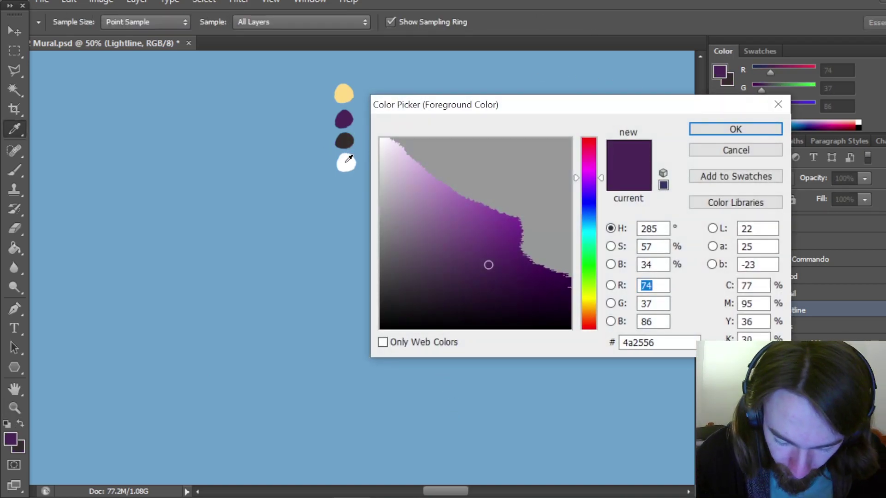
{"action": "left_click", "coordinate": [346, 160]}
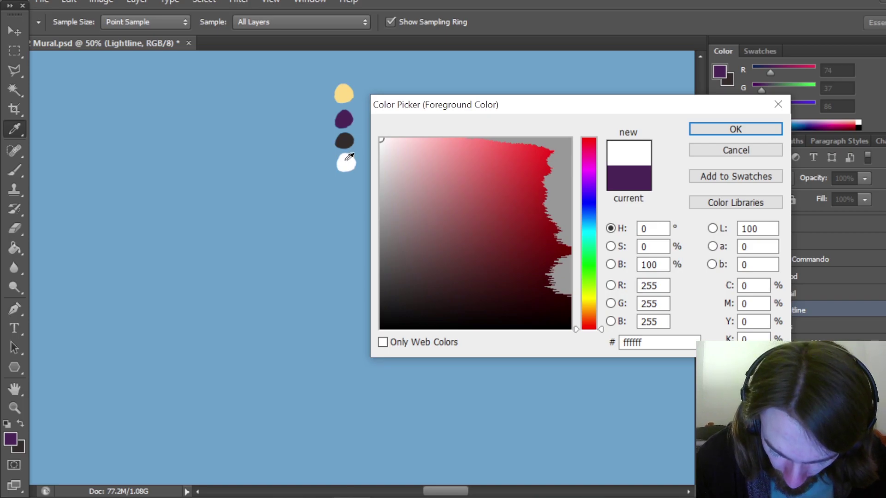
{"action": "left_click", "coordinate": [701, 130]}
{"action": "key", "text": "z"}
- Select the Brush tool with the 15 px preset for painting the figure's rim light
{"action": "left_click_drag", "start_coordinate": [446, 493], "coordinate": [331, 481]}
{"action": "left_click_drag", "start_coordinate": [700, 262], "coordinate": [701, 269]}
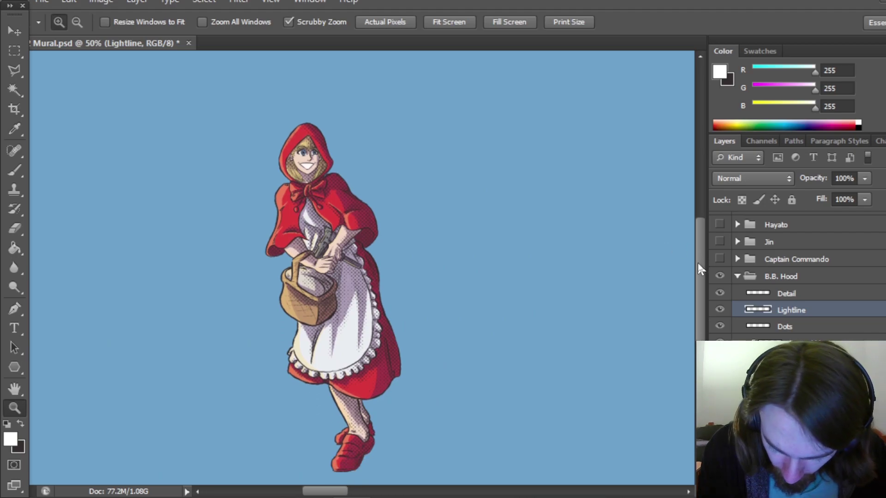
{"action": "left_click", "coordinate": [333, 363]}
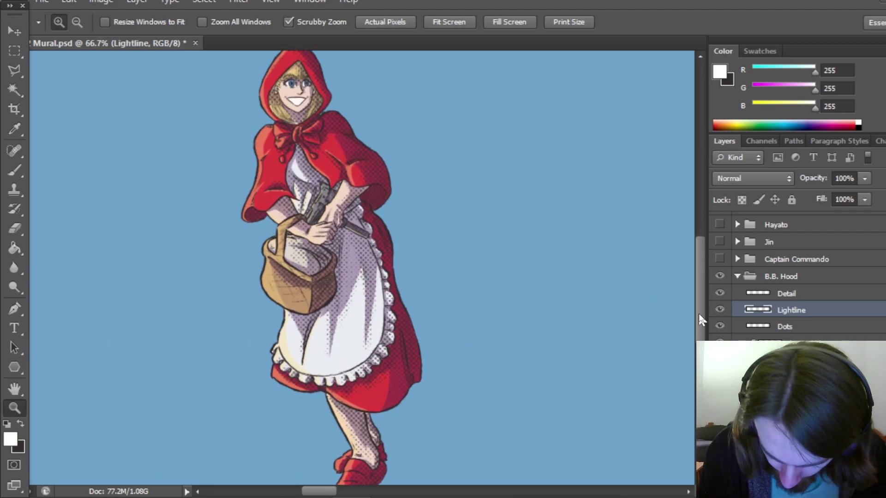
{"action": "left_click", "coordinate": [300, 211]}
{"action": "left_click", "coordinate": [15, 171]}
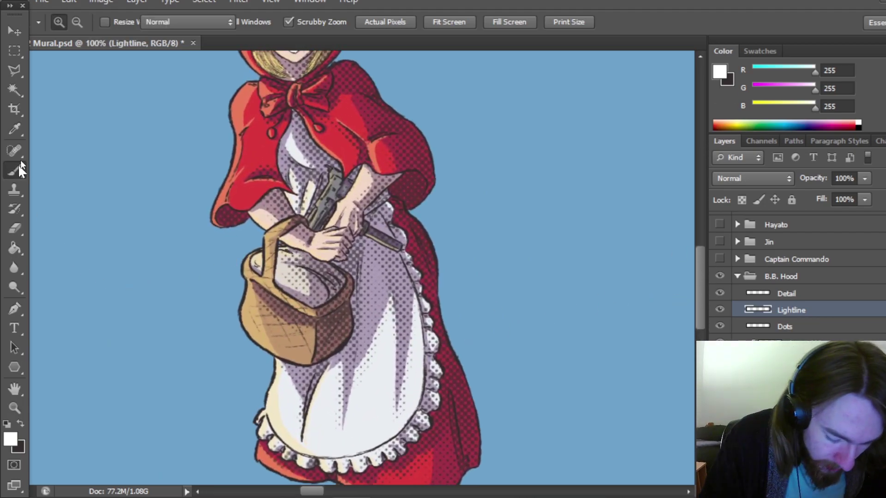
{"action": "left_click", "coordinate": [76, 21]}
{"action": "left_click", "coordinate": [91, 186]}
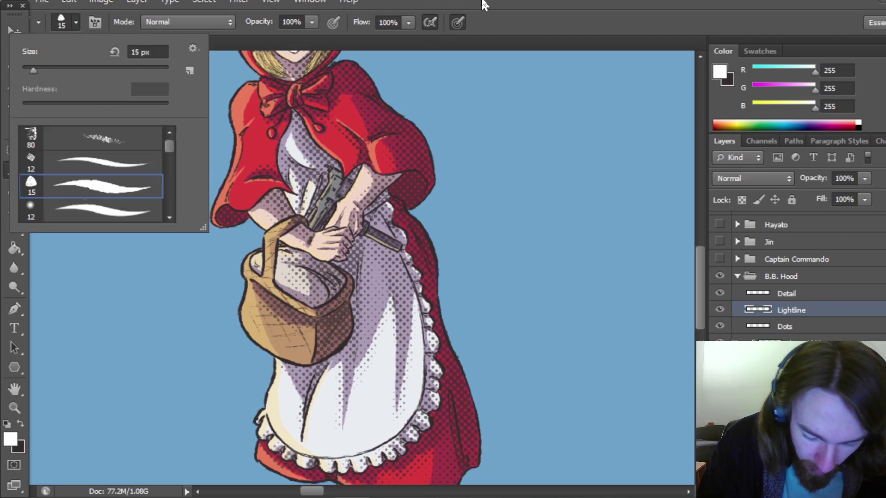
{"action": "left_click", "coordinate": [482, 4]}
- Briefly display the Captain Commando figure beside B.B. Hood as a reference for the rim lighting, and hide it again
{"action": "scroll", "coordinate": [702, 272], "scroll_direction": "up", "scroll_amount": 2}
{"action": "left_click_drag", "start_coordinate": [702, 271], "coordinate": [703, 256]}
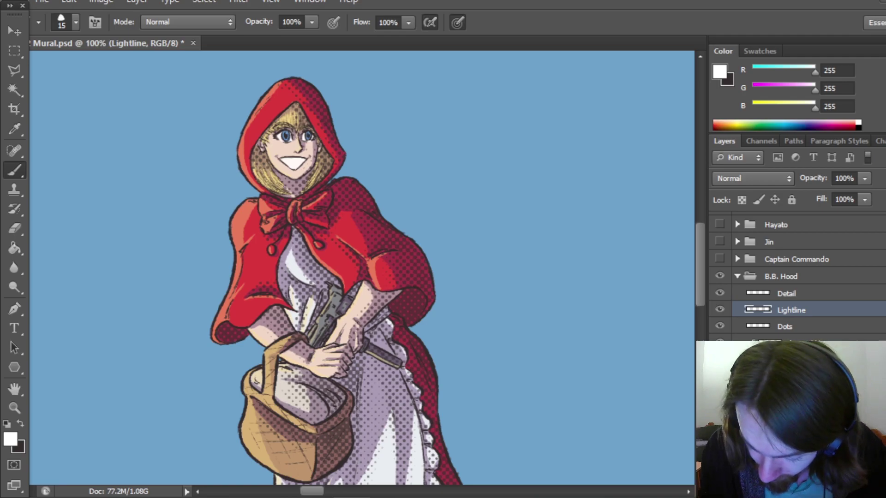
{"action": "left_click", "coordinate": [718, 259]}
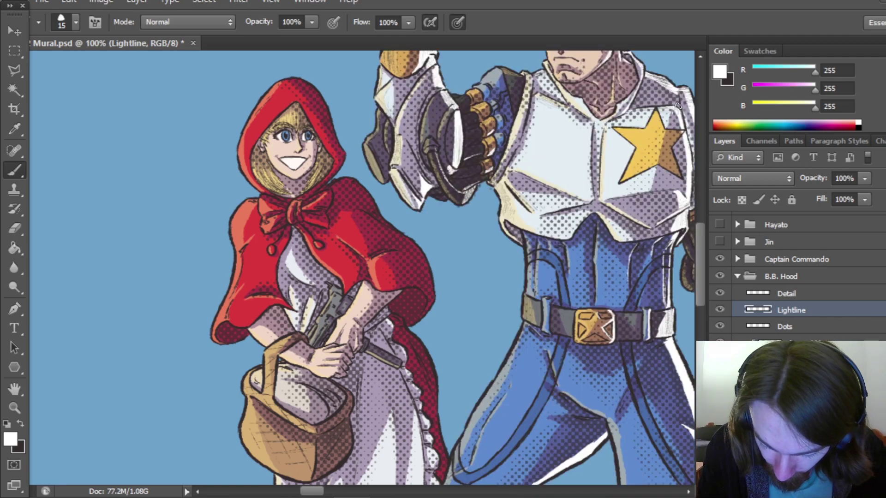
{"action": "left_click", "coordinate": [720, 258]}
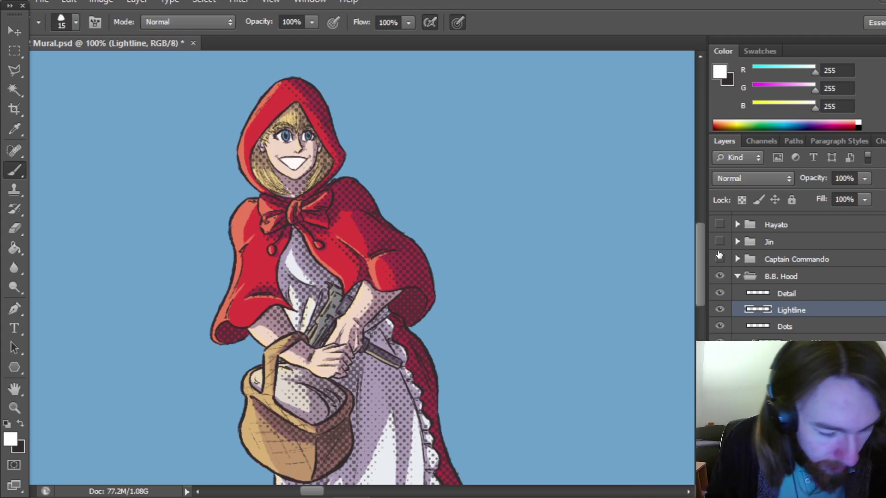
- Save the mural and paint white rim light along the shaded outer edge of the hood and cape
{"action": "key", "text": "ctrl+s"}
{"action": "scroll", "coordinate": [567, 308], "scroll_direction": "up", "scroll_amount": 2}
{"action": "mouse_move", "coordinate": [307, 132]}
{"action": "left_mouse_down"}
{"action": "mouse_move", "coordinate": [346, 226]}
{"action": "mouse_move", "coordinate": [426, 313]}
{"action": "mouse_move", "coordinate": [431, 348]}
{"action": "left_mouse_up"}
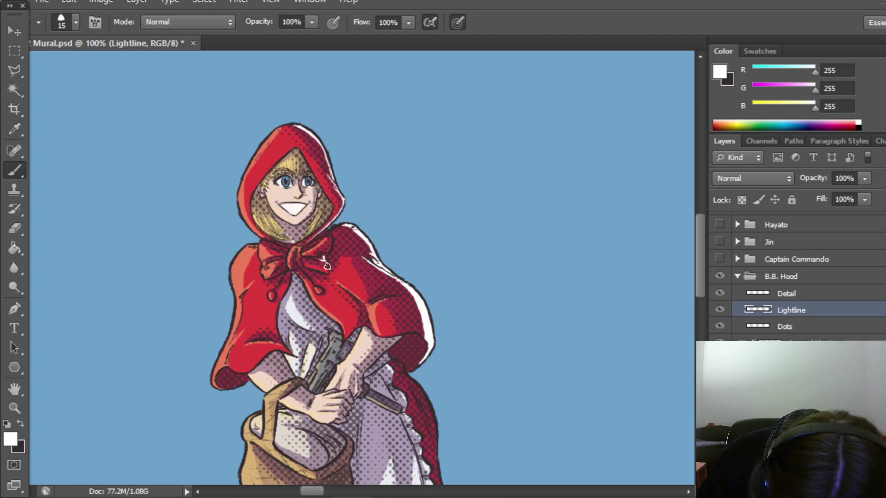
- Paint white rim light on the skirt's outer edge and fold, the gun, basket, bow and shoe
{"action": "scroll", "coordinate": [325, 261], "scroll_direction": "down", "scroll_amount": 3}
{"action": "scroll", "coordinate": [438, 322], "scroll_direction": "down", "scroll_amount": 8}
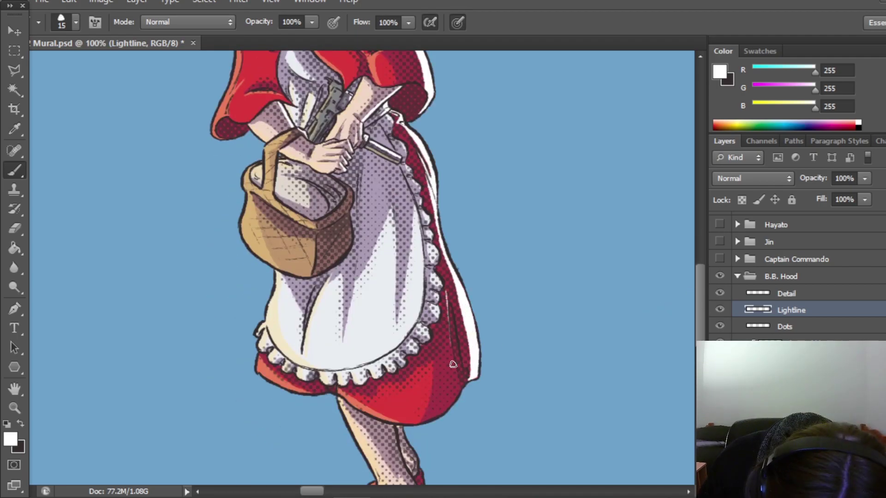
{"action": "scroll", "coordinate": [438, 322], "scroll_direction": "up", "scroll_amount": 3}
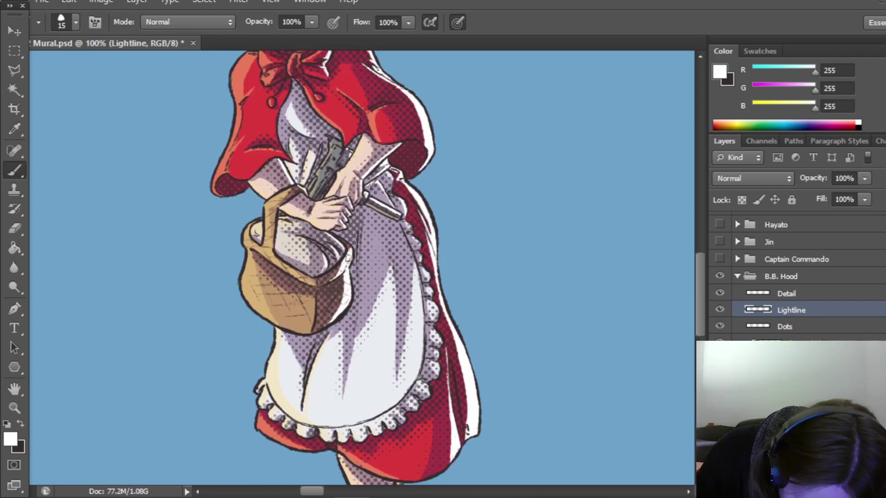
{"action": "scroll", "coordinate": [340, 258], "scroll_direction": "down", "scroll_amount": 7}
{"action": "scroll", "coordinate": [340, 258], "scroll_direction": "down", "scroll_amount": 5}
{"action": "scroll", "coordinate": [705, 286], "scroll_direction": "up", "scroll_amount": 18}
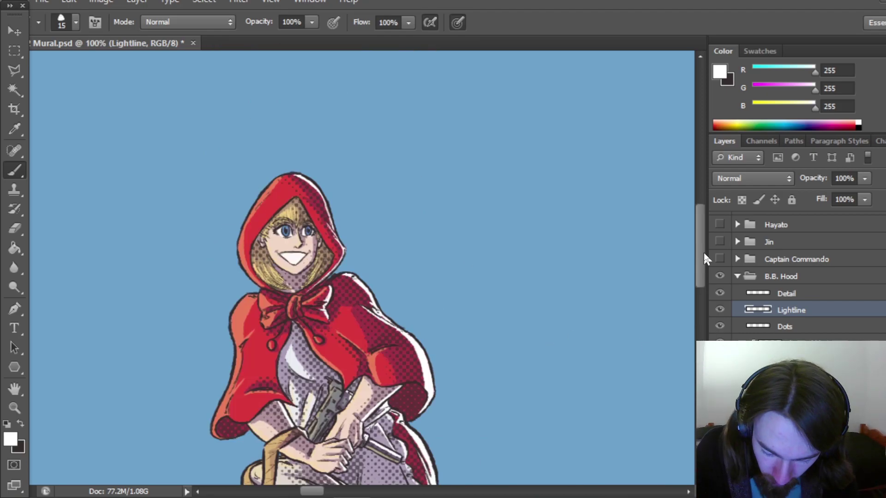
{"action": "key", "text": "z"}
{"action": "key", "text": "ctrl+minus"}
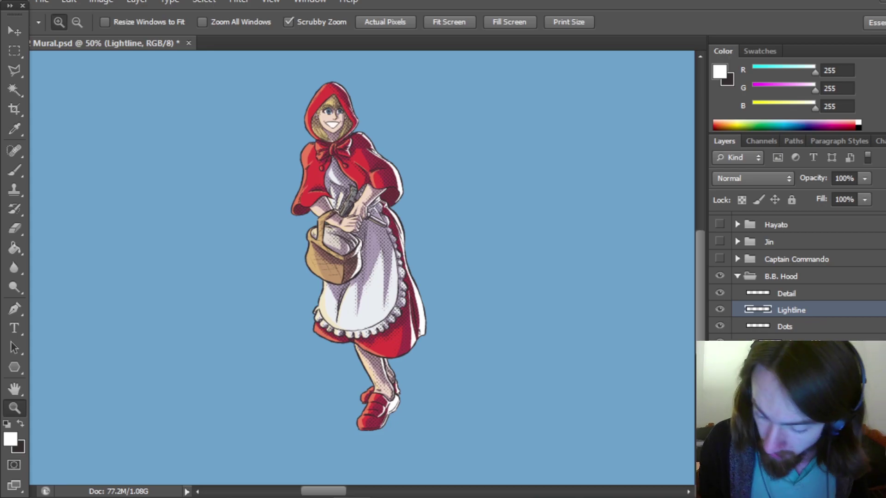
- Hide the blue backdrop, collapse the B.B. Hood group and save the mural
{"action": "scroll", "coordinate": [794, 277], "scroll_direction": "up", "scroll_amount": 5}
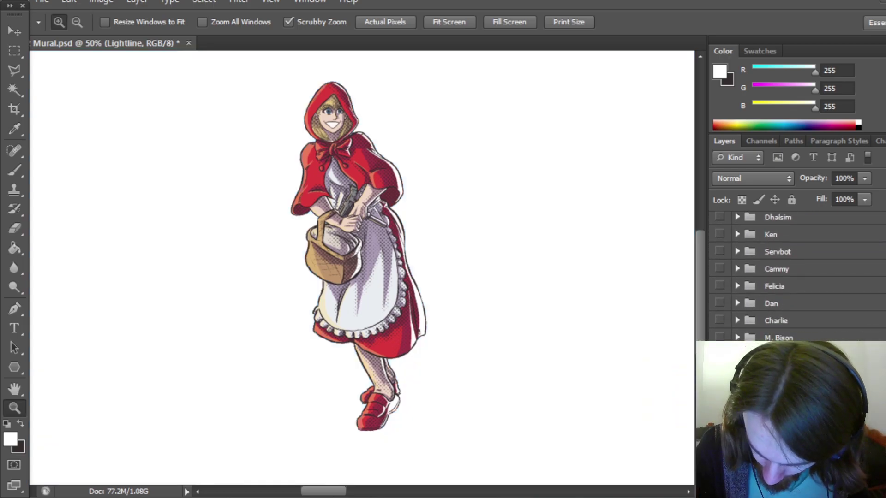
{"action": "scroll", "coordinate": [793, 276], "scroll_direction": "down", "scroll_amount": 5}
{"action": "left_click", "coordinate": [737, 325]}
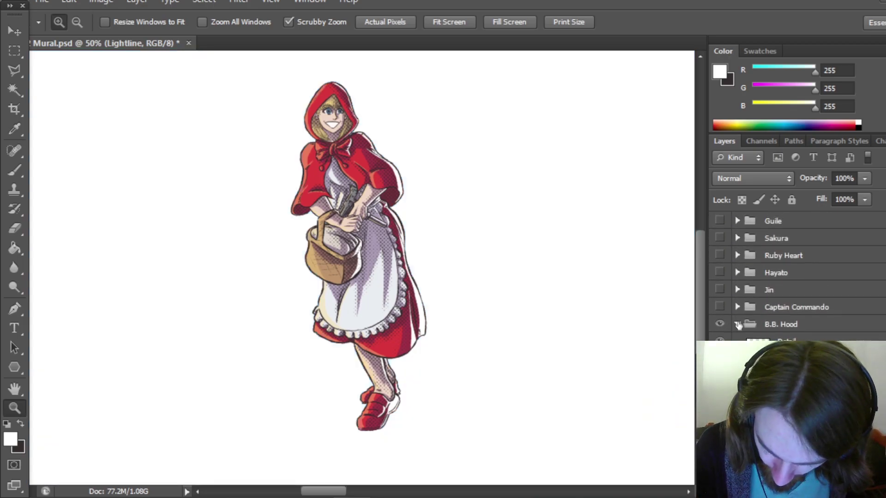
{"action": "left_click", "coordinate": [738, 325]}
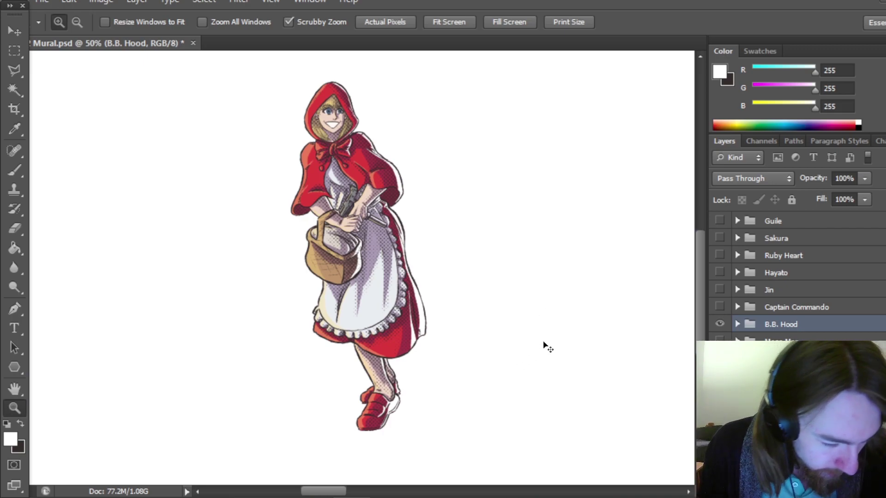
{"action": "key", "text": "ctrl+s"}
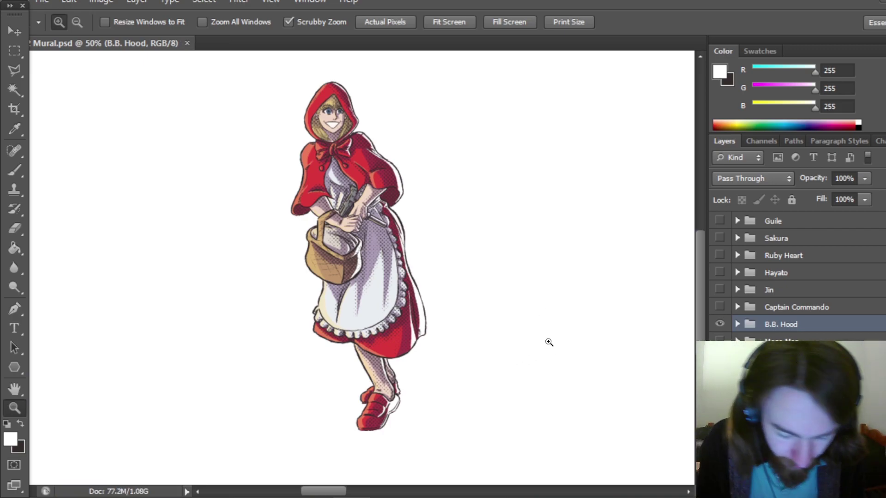
- Show the finished Capcom character groups, including Captain Commando, Jin, Hayato, Ruby Heart, Sakura and Guile, across the whole mural
{"action": "scroll", "coordinate": [697, 286], "scroll_direction": "up", "scroll_amount": 2}
{"action": "scroll", "coordinate": [696, 288], "scroll_direction": "down", "scroll_amount": 1}
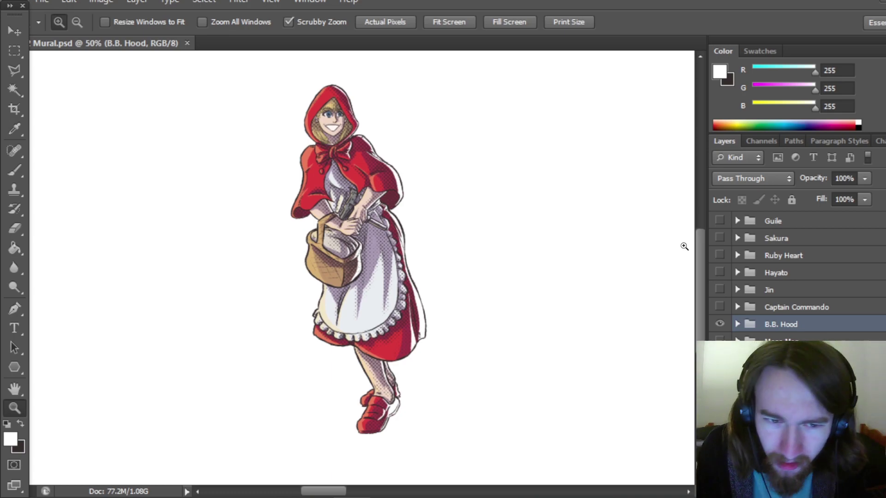
{"action": "scroll", "coordinate": [700, 315], "scroll_direction": "down", "scroll_amount": 2}
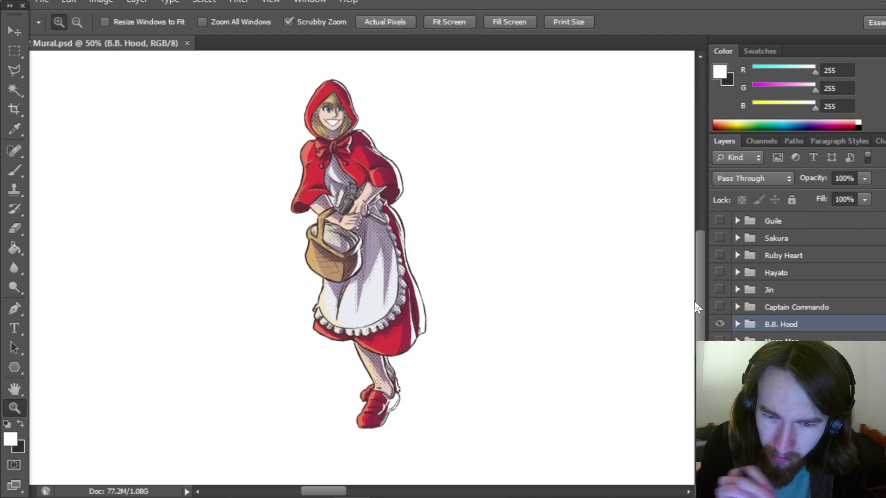
{"action": "left_click", "coordinate": [447, 24]}
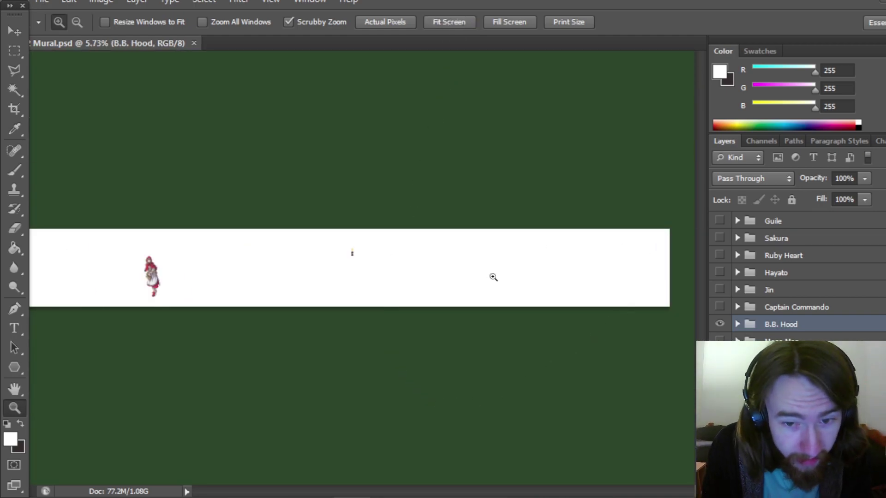
{"action": "left_click_drag", "start_coordinate": [730, 307], "coordinate": [721, 211]}
{"action": "scroll", "coordinate": [743, 295], "scroll_direction": "down", "scroll_amount": 3}
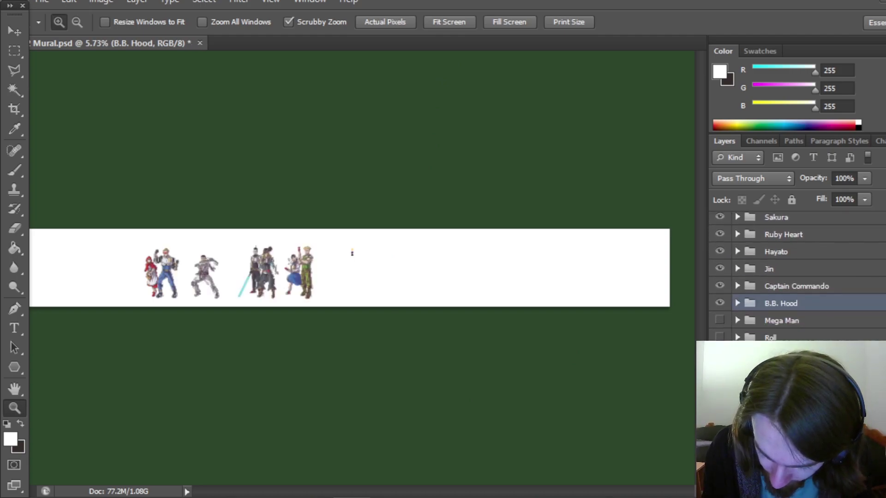
{"action": "scroll", "coordinate": [744, 295], "scroll_direction": "up", "scroll_amount": 1}
{"action": "left_click_drag", "start_coordinate": [723, 311], "coordinate": [721, 334]}
{"action": "scroll", "coordinate": [784, 277], "scroll_direction": "down", "scroll_amount": 5}
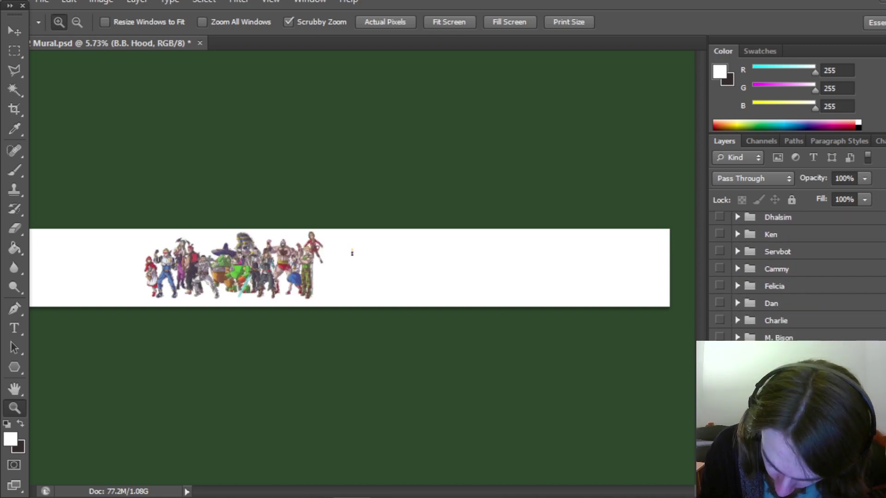
- Show the remaining finished Capcom figures, Hulk and the Marvel character groups from Storm up to Wolverine
{"action": "scroll", "coordinate": [784, 276], "scroll_direction": "up", "scroll_amount": 15}
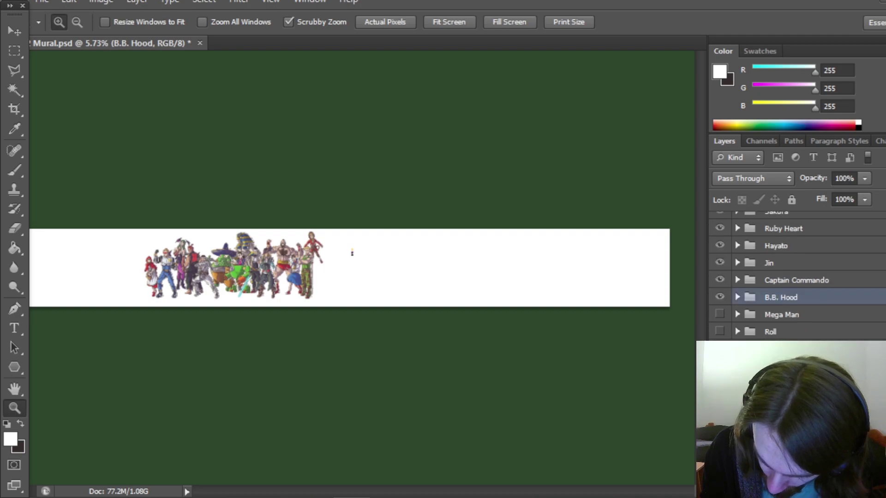
{"action": "scroll", "coordinate": [784, 277], "scroll_direction": "up", "scroll_amount": 2}
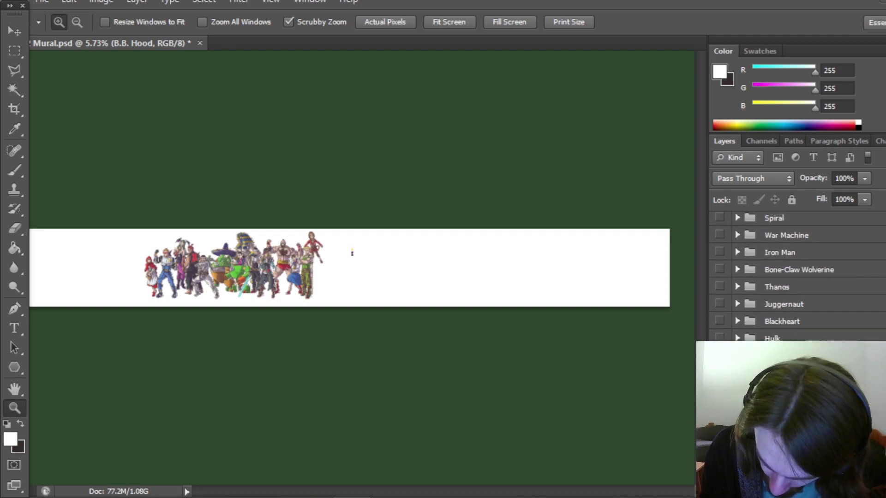
{"action": "scroll", "coordinate": [784, 277], "scroll_direction": "up", "scroll_amount": 2}
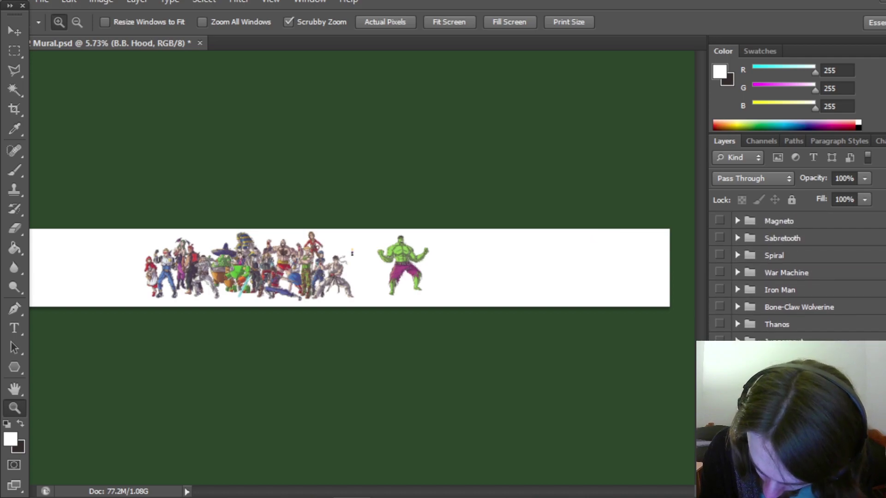
{"action": "scroll", "coordinate": [784, 277], "scroll_direction": "up", "scroll_amount": 5}
{"action": "scroll", "coordinate": [784, 276], "scroll_direction": "up", "scroll_amount": 10}
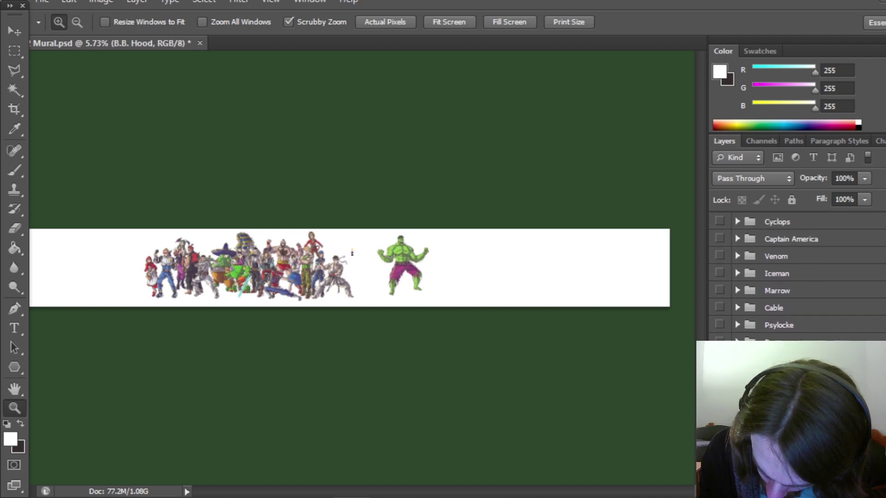
{"action": "left_click_drag", "start_coordinate": [720, 325], "coordinate": [720, 222]}
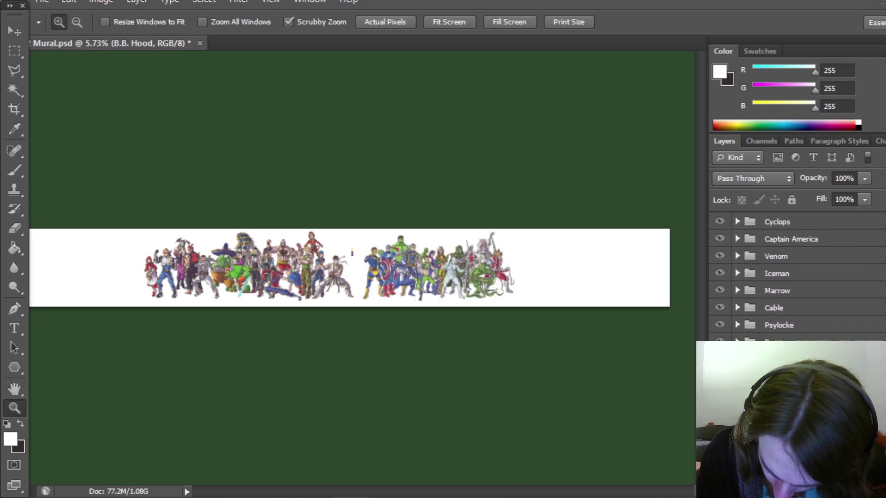
{"action": "scroll", "coordinate": [784, 277], "scroll_direction": "up", "scroll_amount": 3}
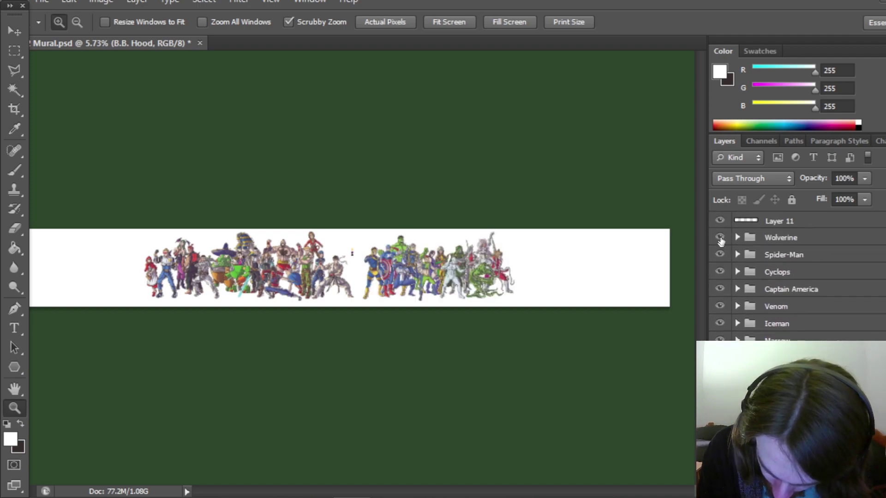
{"action": "left_click_drag", "start_coordinate": [720, 244], "coordinate": [719, 238]}
- Review the layer list for hidden character groups and examine the assembled line-up of both teams
{"action": "scroll", "coordinate": [784, 276], "scroll_direction": "down", "scroll_amount": 5}
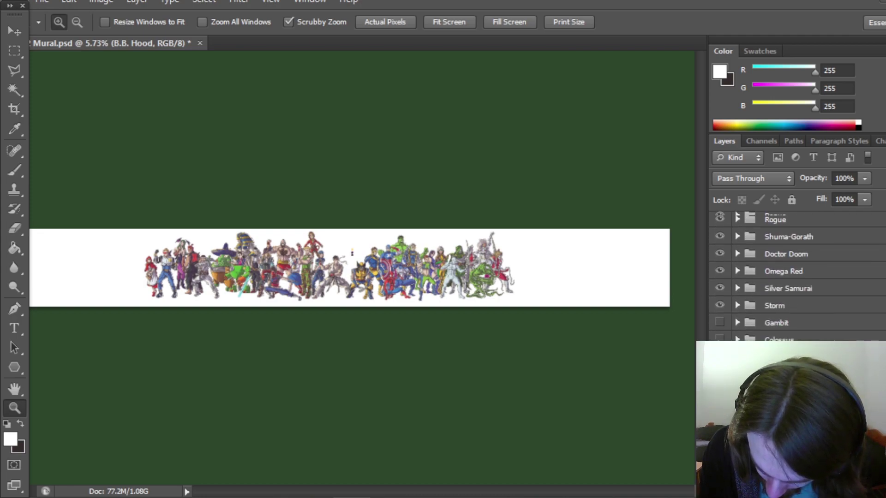
{"action": "scroll", "coordinate": [797, 276], "scroll_direction": "down", "scroll_amount": 1}
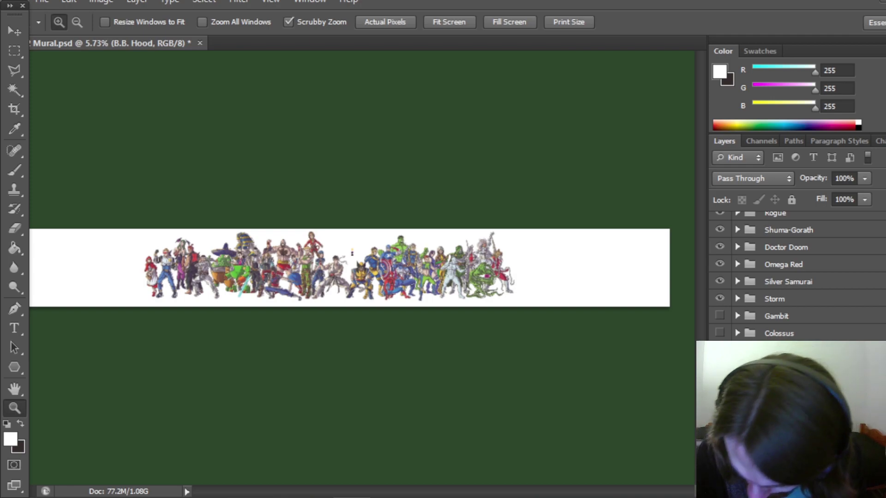
{"action": "scroll", "coordinate": [797, 272], "scroll_direction": "down", "scroll_amount": 5}
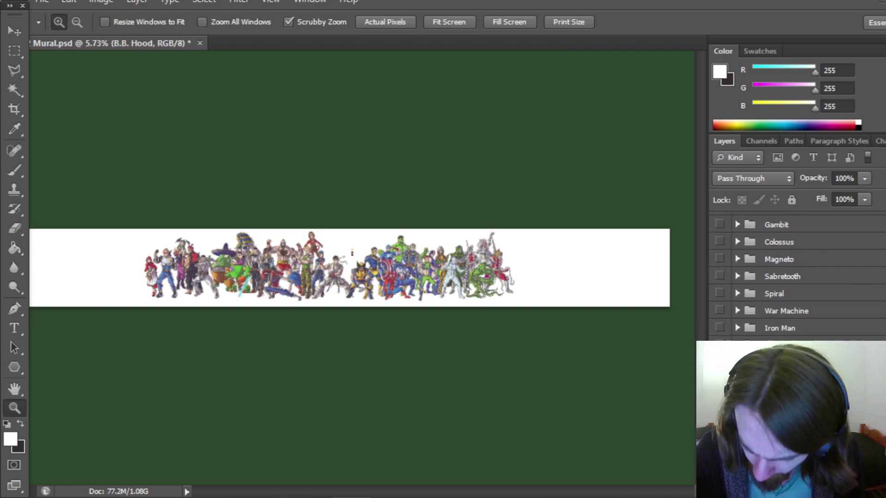
{"action": "scroll", "coordinate": [797, 272], "scroll_direction": "down", "scroll_amount": 4}
{"action": "scroll", "coordinate": [798, 273], "scroll_direction": "up", "scroll_amount": 11}
{"action": "scroll", "coordinate": [797, 277], "scroll_direction": "up", "scroll_amount": 3}
{"action": "scroll", "coordinate": [797, 272], "scroll_direction": "up", "scroll_amount": 6}
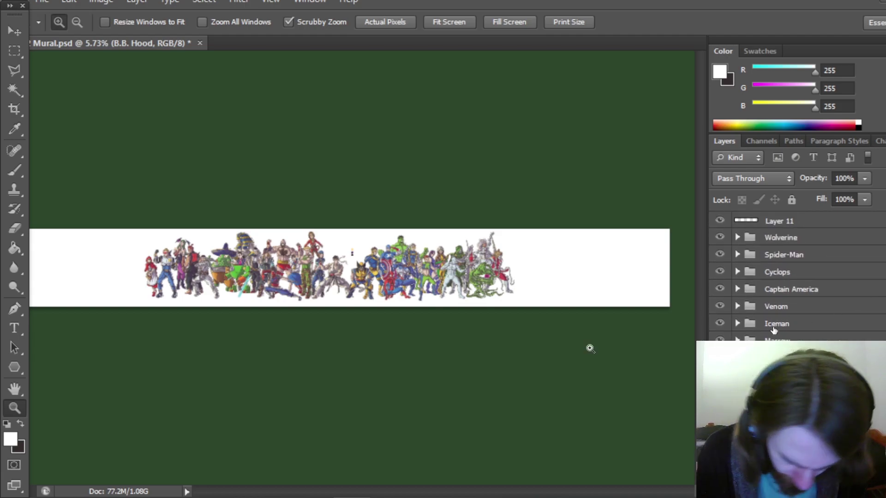
{"action": "left_click", "coordinate": [350, 273]}
{"action": "left_click", "coordinate": [354, 278]}
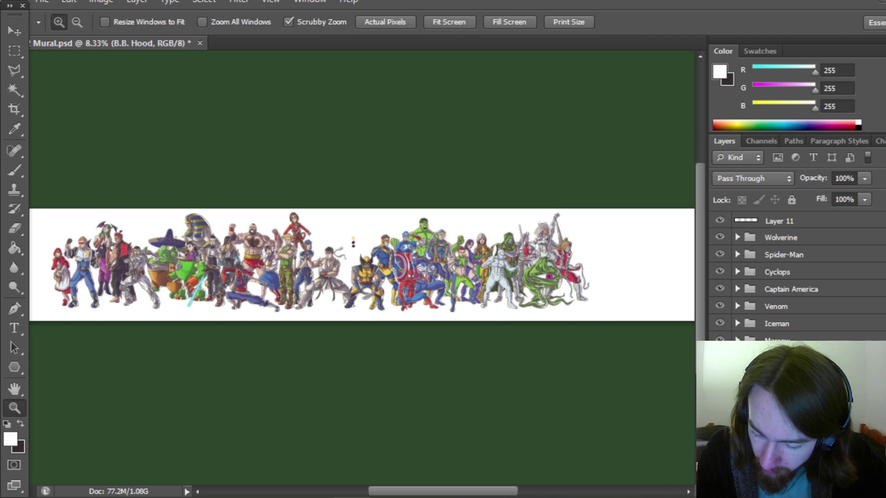
- Select the hidden Gambit group below Storm and save the mural
{"action": "scroll", "coordinate": [797, 277], "scroll_direction": "down", "scroll_amount": 10}
{"action": "scroll", "coordinate": [797, 277], "scroll_direction": "up", "scroll_amount": 5}
{"action": "left_click", "coordinate": [780, 338]}
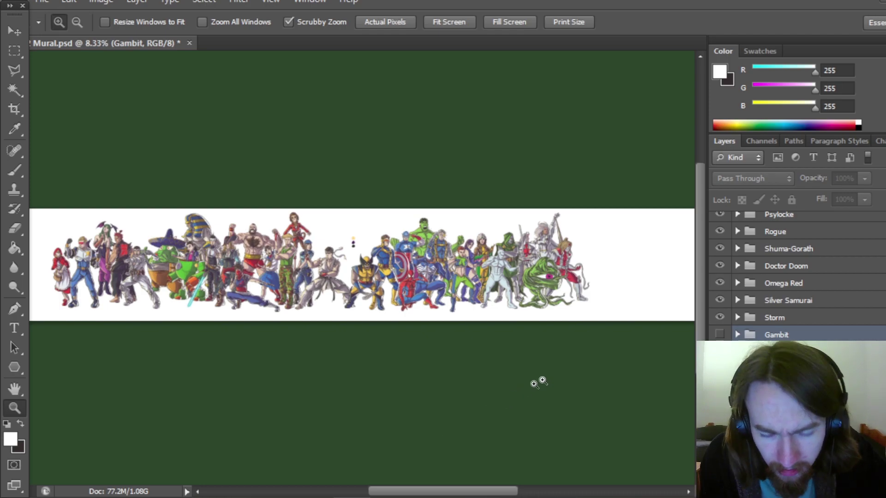
{"action": "key", "text": "ctrl+s"}
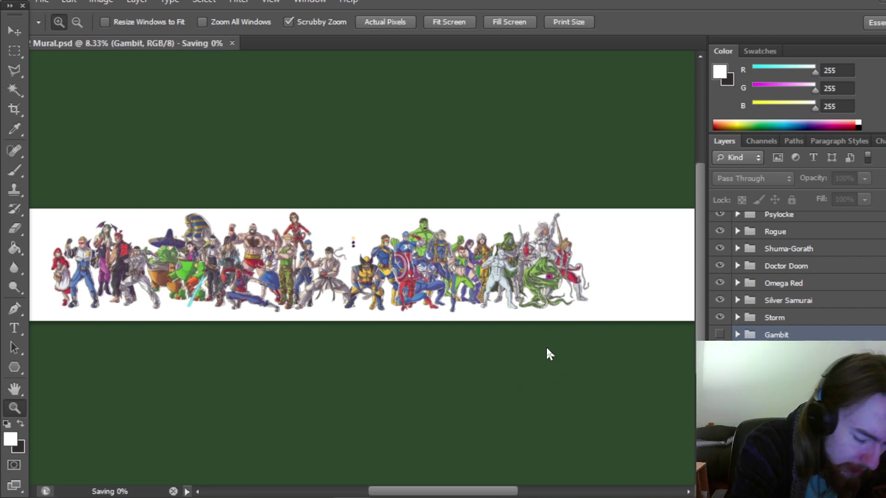